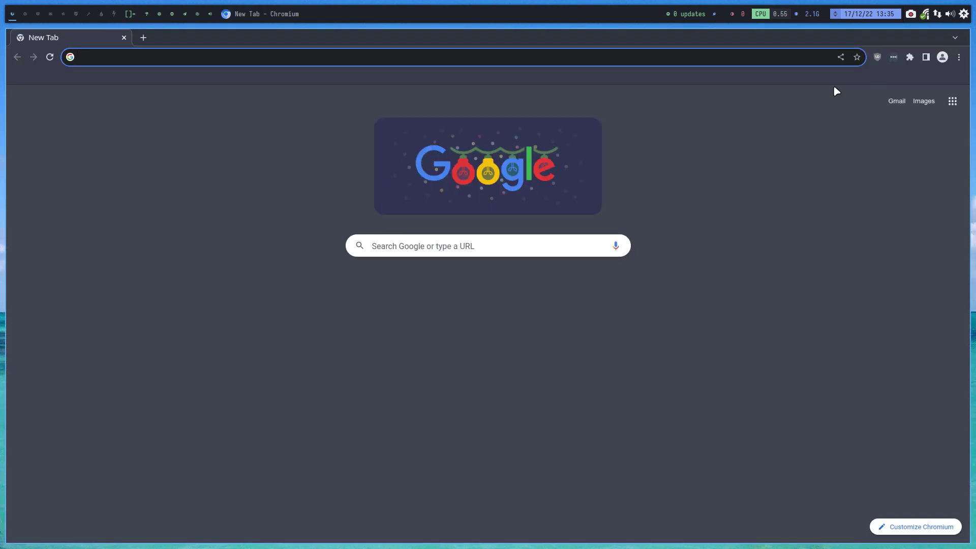
# - Load the arcolinuxd.com website
pyautogui.write('arcolinud')
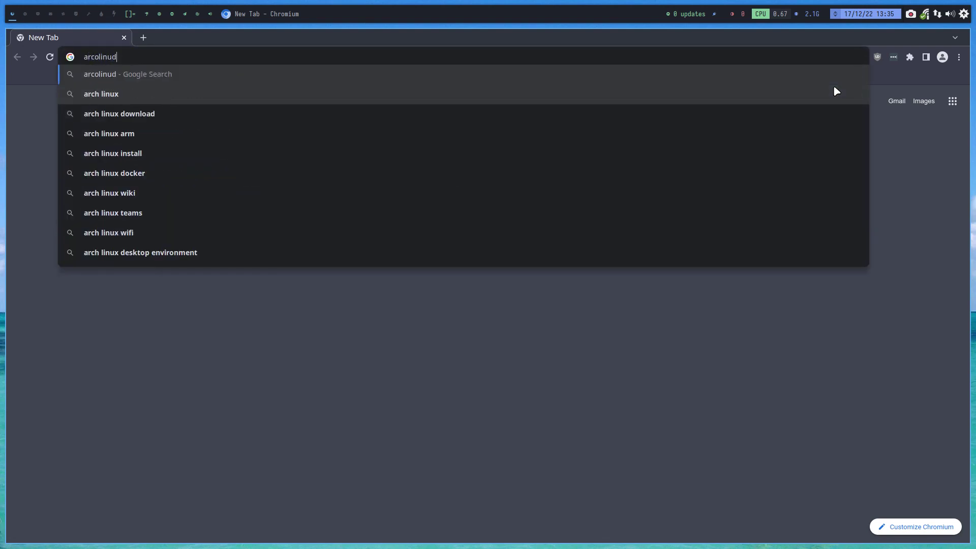
pyautogui.press('BackSpace')
pyautogui.write('xd')
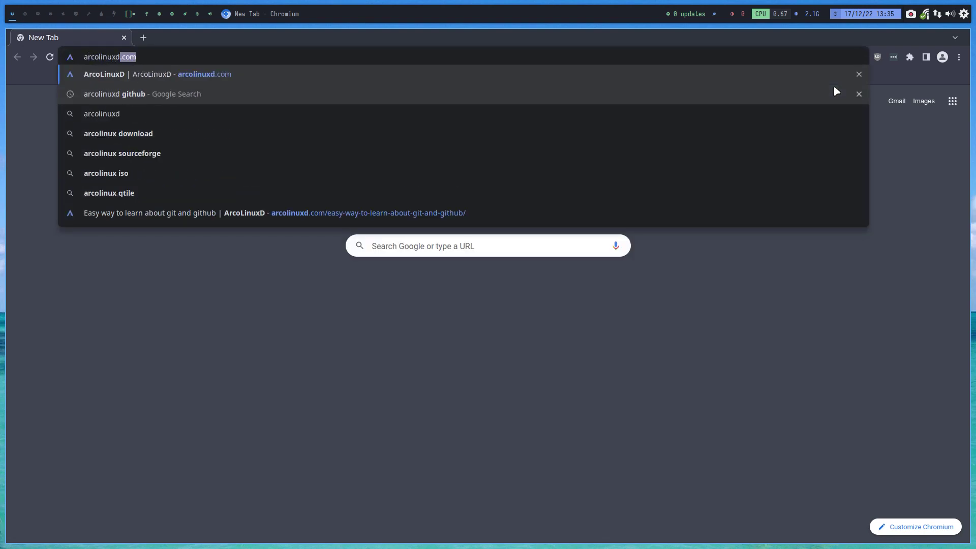
pyautogui.press('Return')
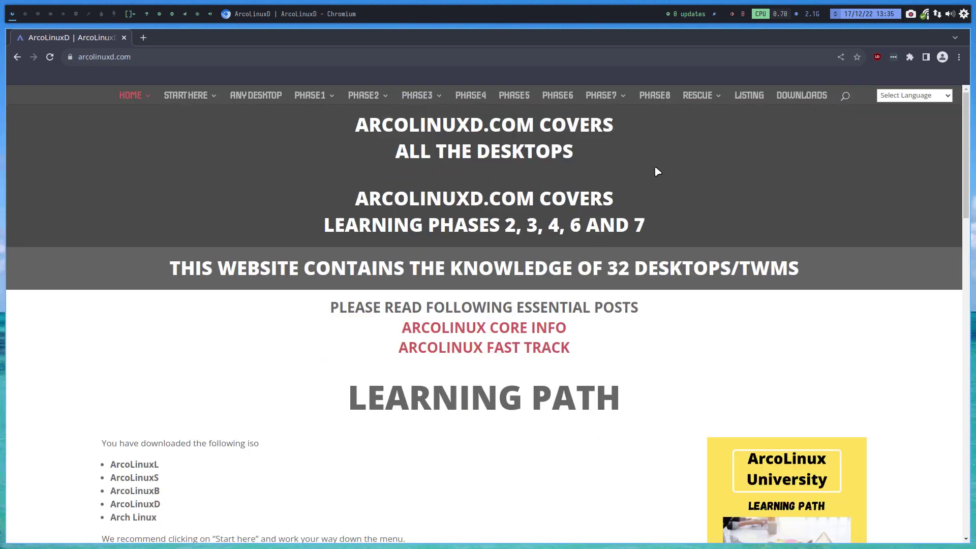
# - Open the Hyprland page from PHASE3 > WAYLAND and show its playlist videos
pyautogui.moveTo(434, 96)
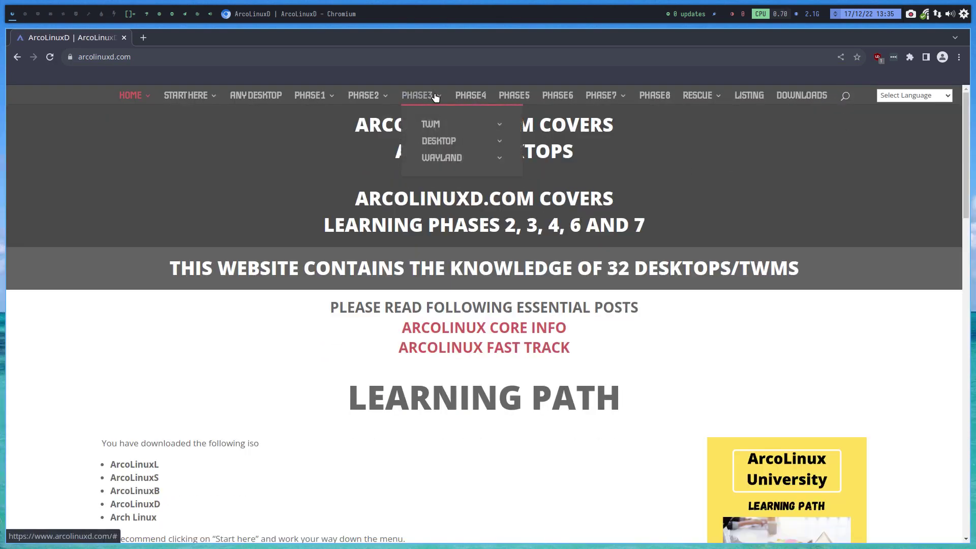
pyautogui.moveTo(447, 158)
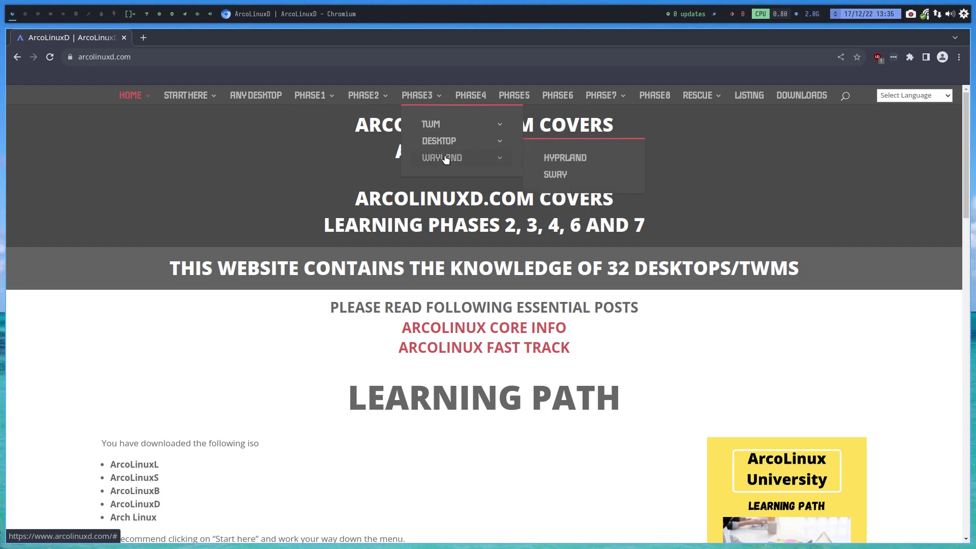
pyautogui.click(563, 166)
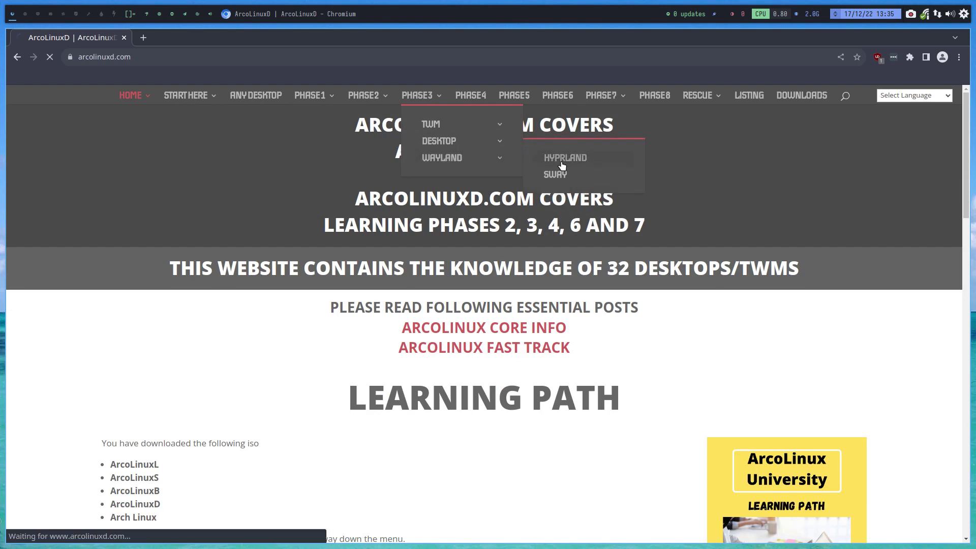
pyautogui.scroll(-1, 386, 383)
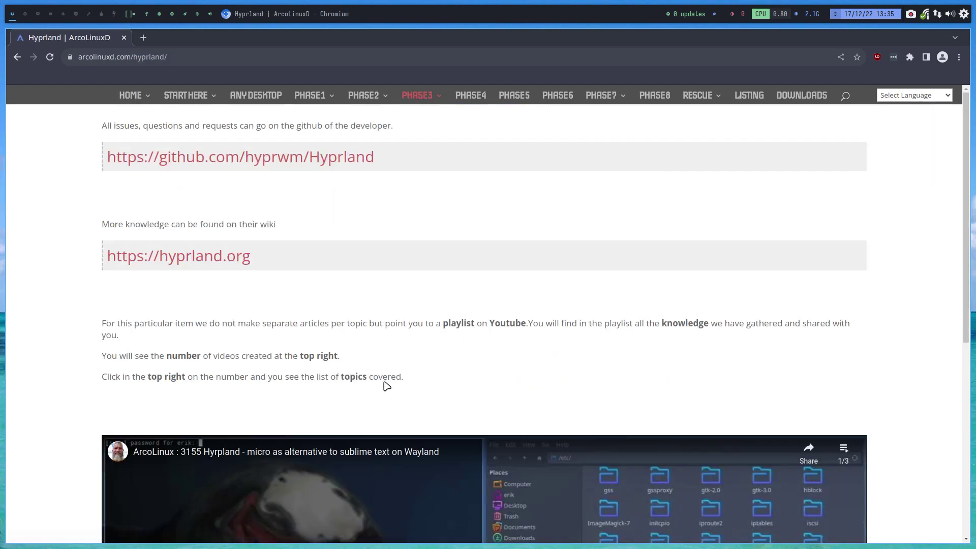
pyautogui.scroll(-2, 477, 386)
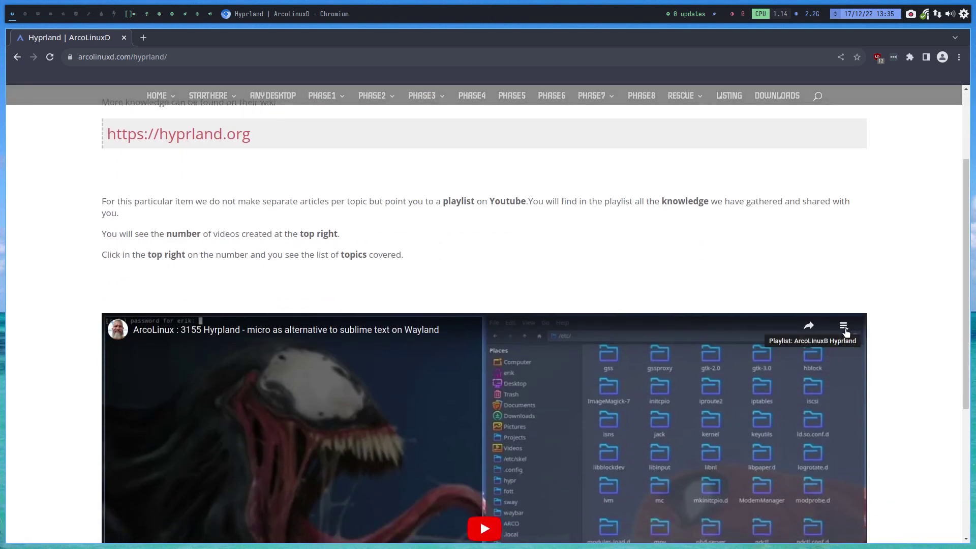
pyautogui.click(843, 330)
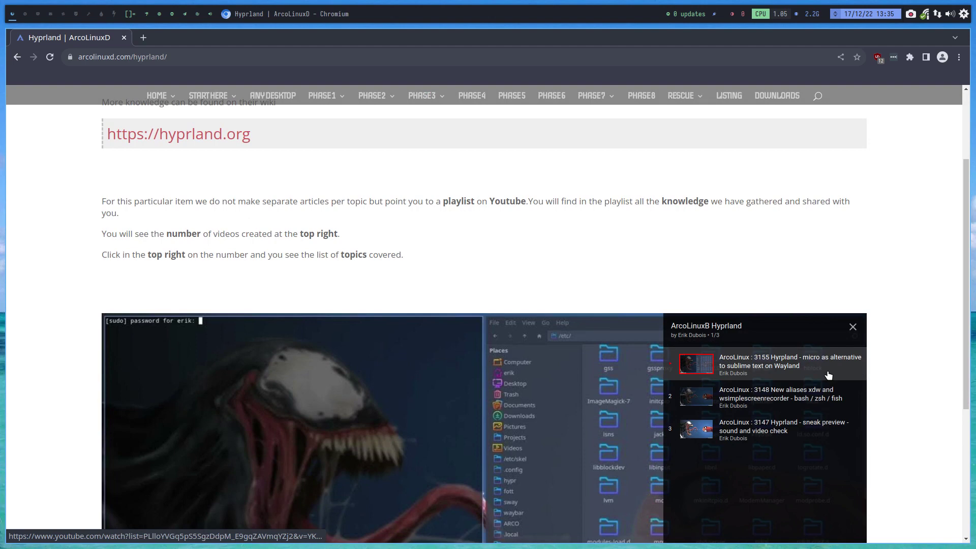
# - Open the Sway page from the same PHASE3 > WAYLAND menu and look it over
pyautogui.moveTo(422, 97)
pyautogui.moveTo(458, 161)
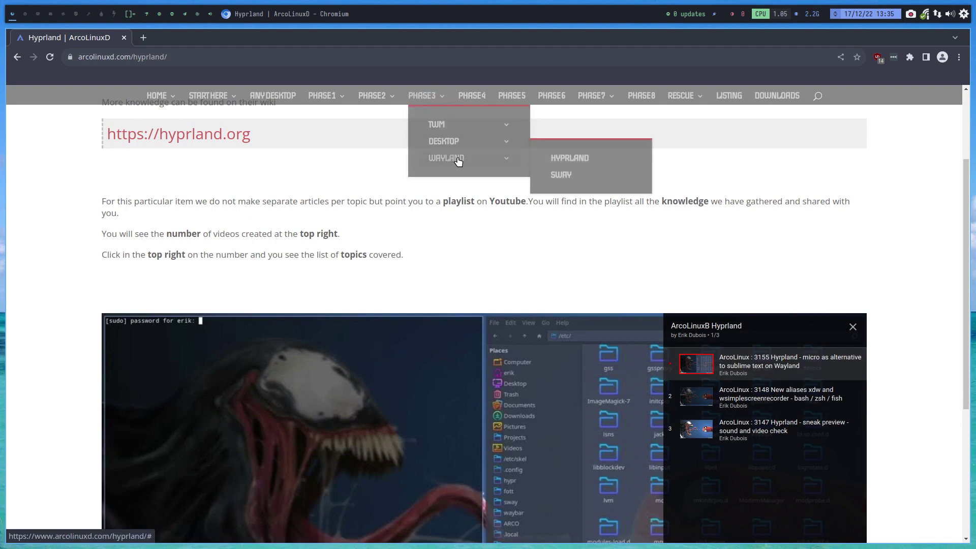
pyautogui.click(560, 174)
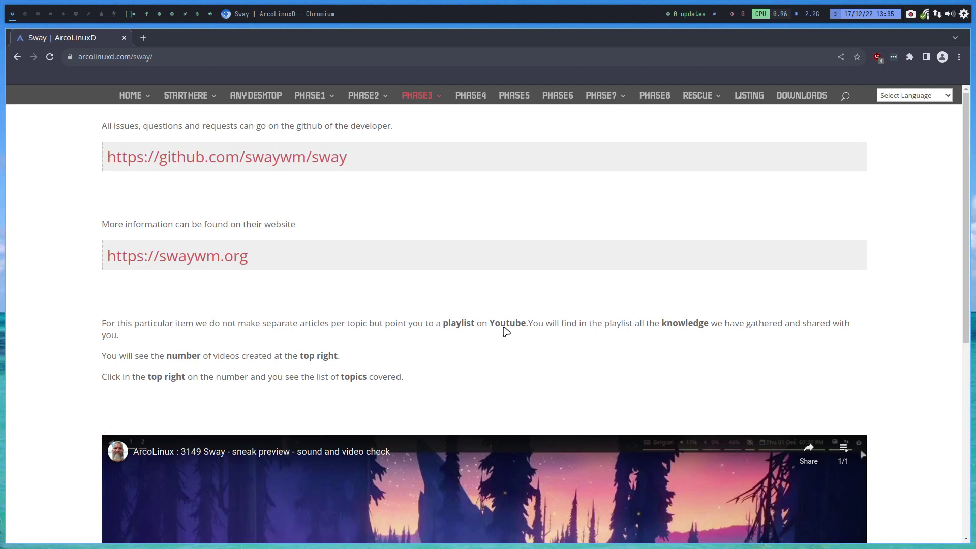
pyautogui.scroll(-5, 506, 331)
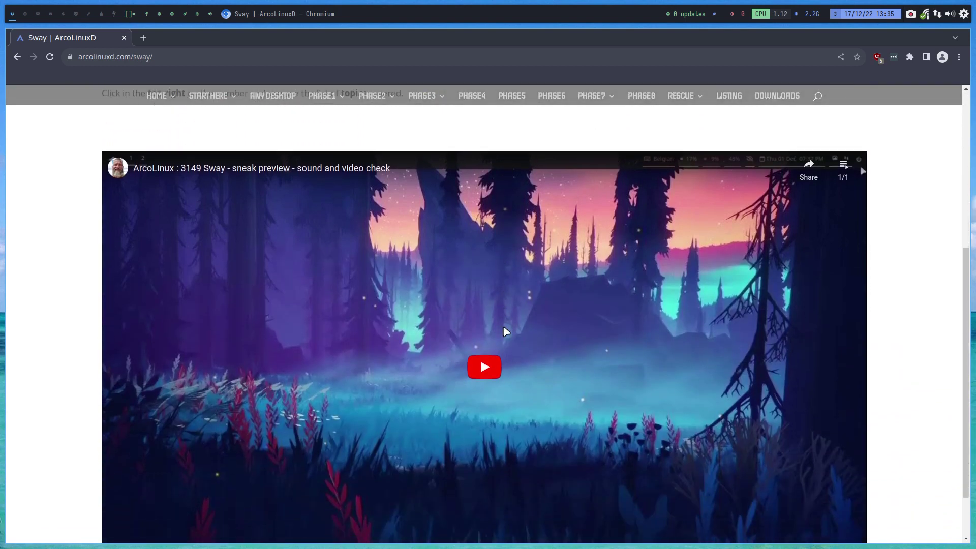
pyautogui.scroll(5, 505, 332)
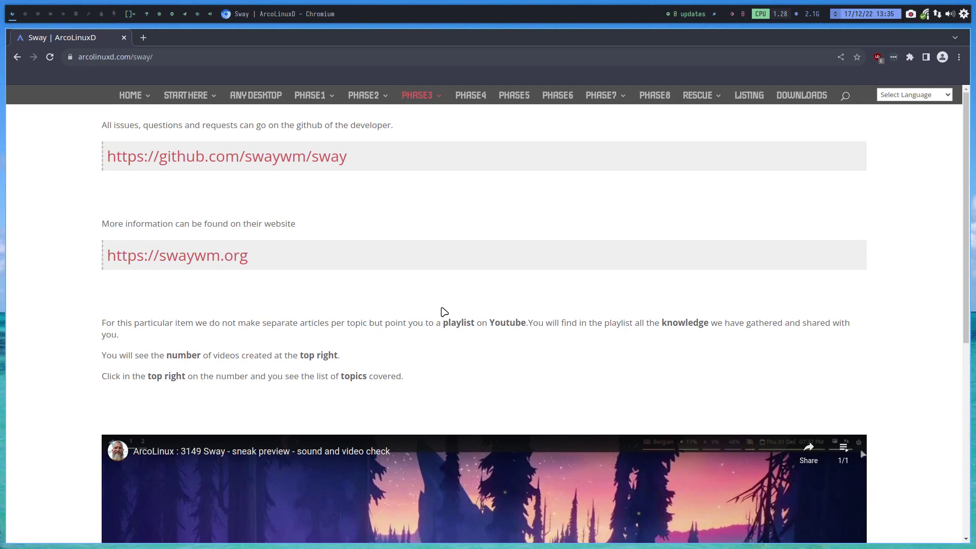
# - Load github.com/arcolinuxb in a new tab
pyautogui.click(143, 37)
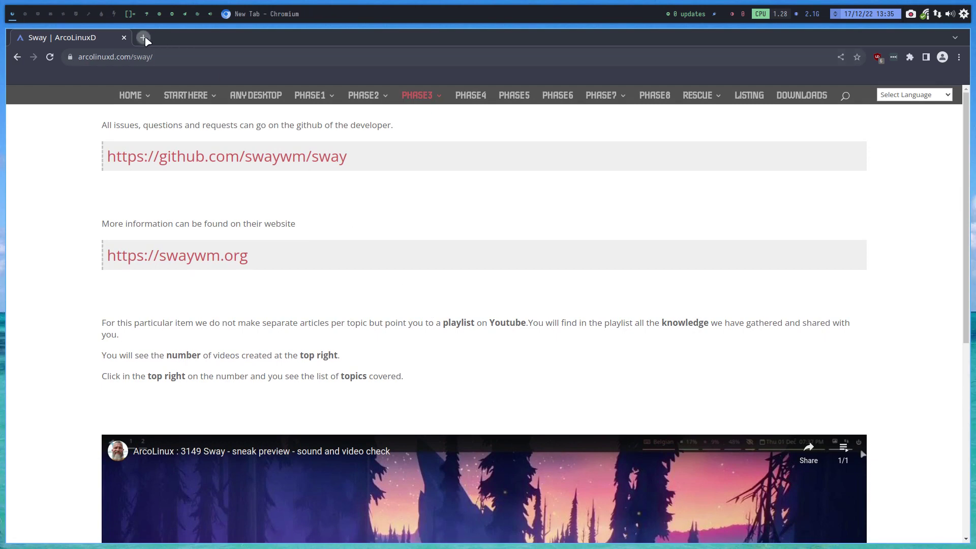
pyautogui.write('github')
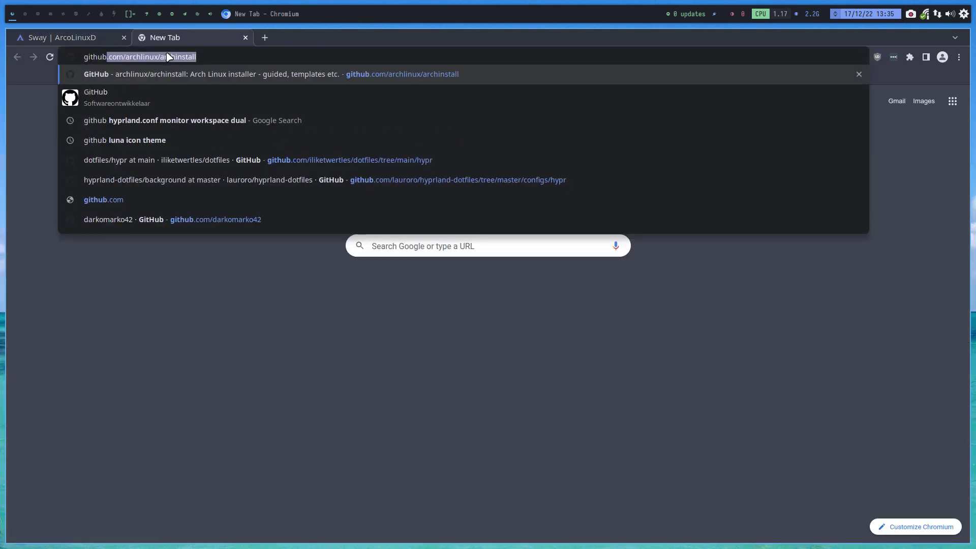
pyautogui.write('.com')
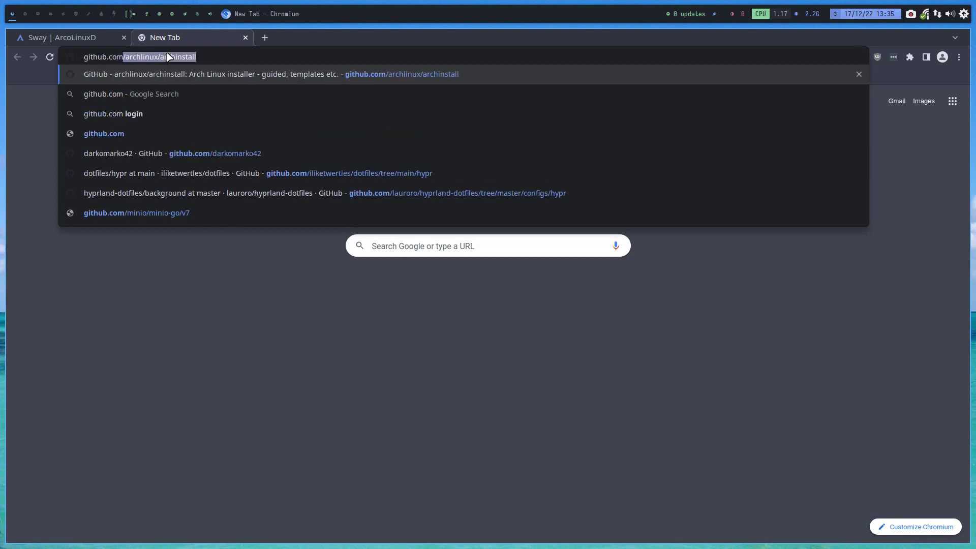
pyautogui.write('/ar')
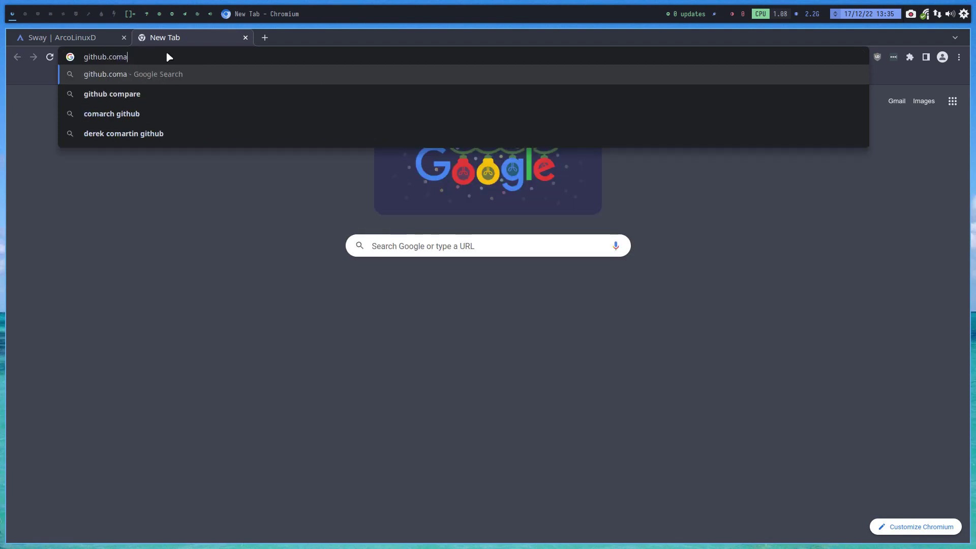
pyautogui.write('colinuxb')
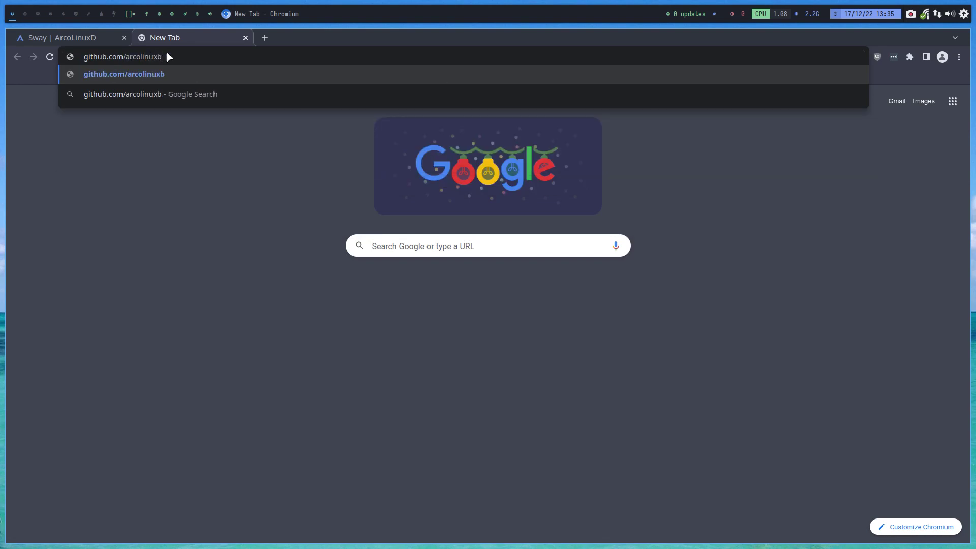
pyautogui.press('Return')
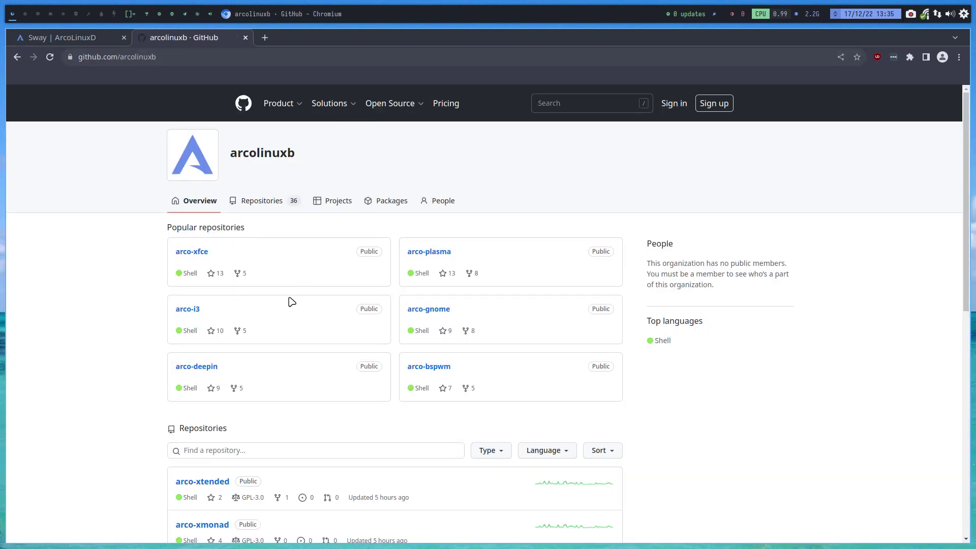
# - Filter the organisation's repositories for 'hypr' and open arco-hyprland
pyautogui.scroll(-5, 256, 325)
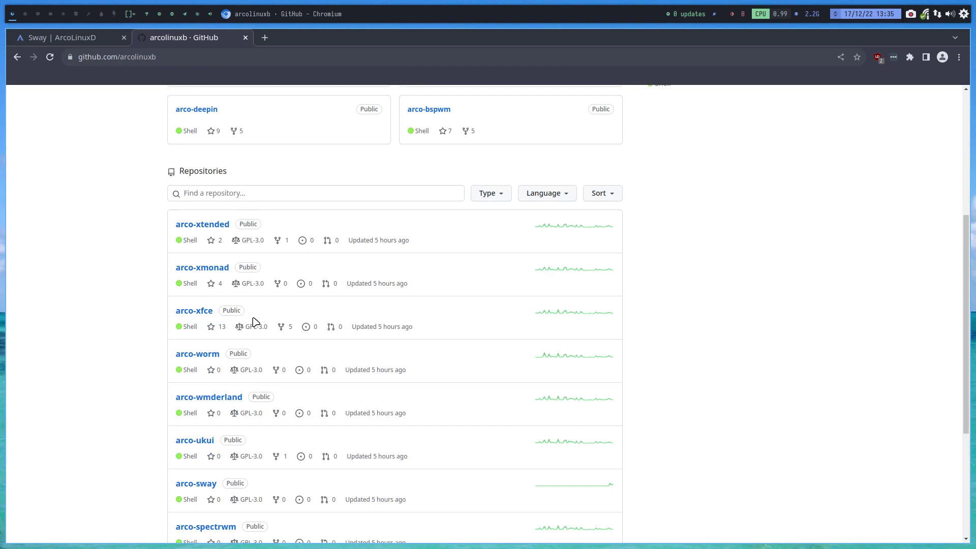
pyautogui.click(220, 184)
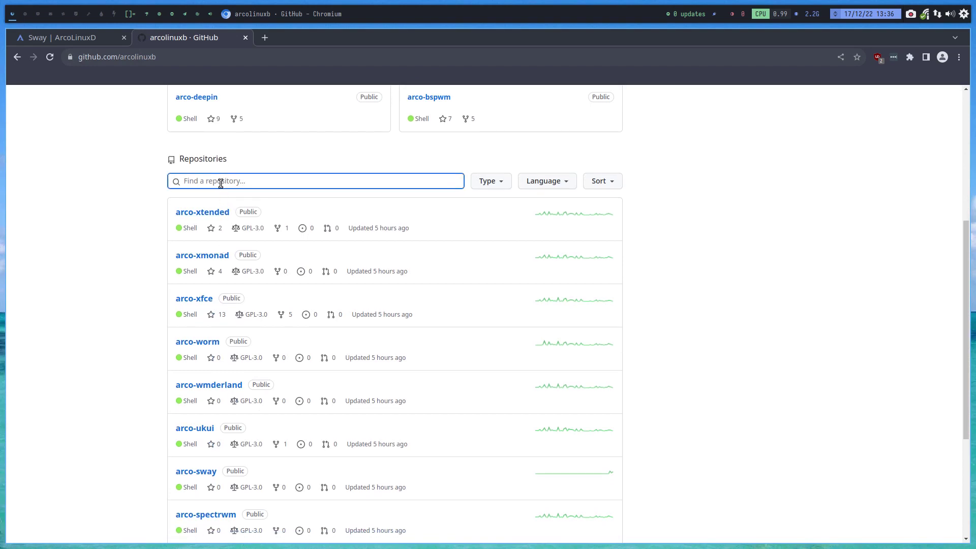
pyautogui.write('hyrp')
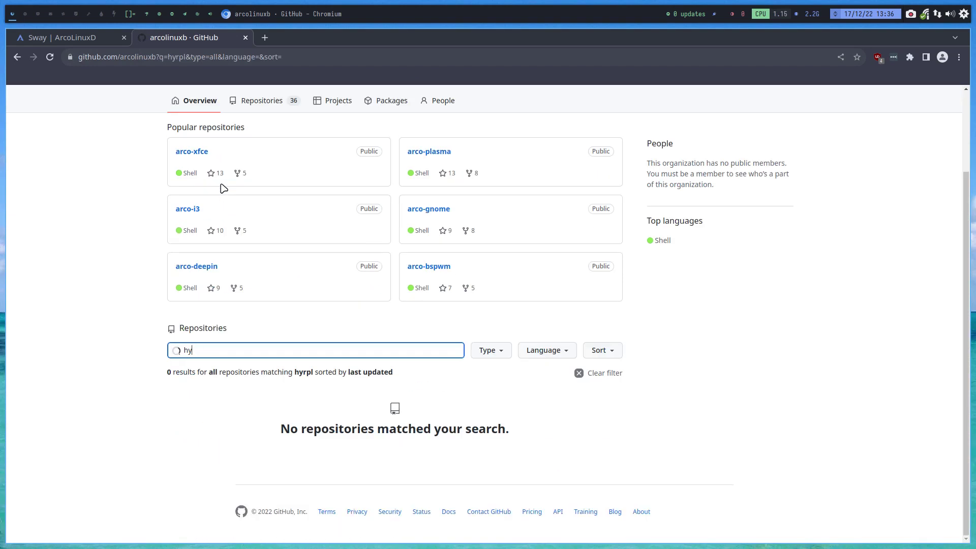
pyautogui.press('BackSpace')
pyautogui.press('BackSpace')
pyautogui.write('pr')
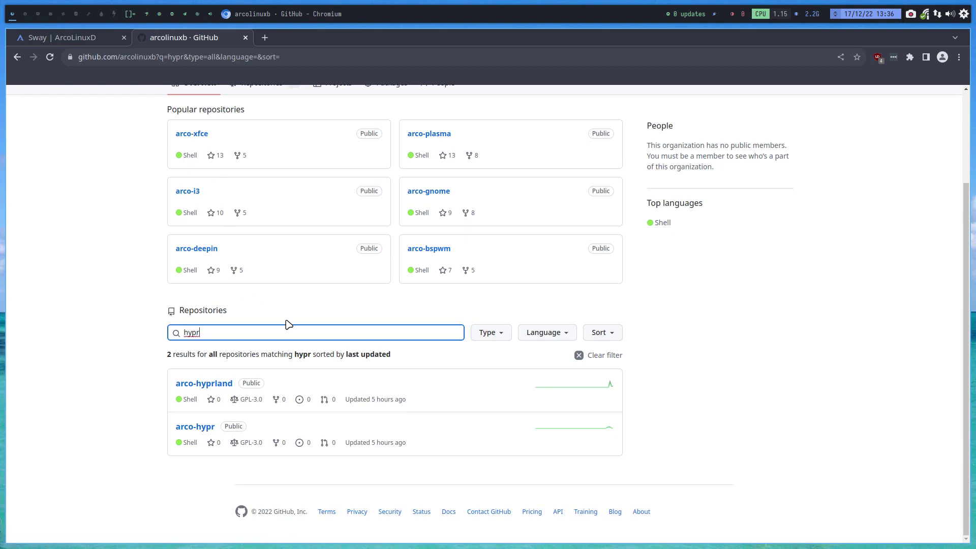
pyautogui.click(210, 384)
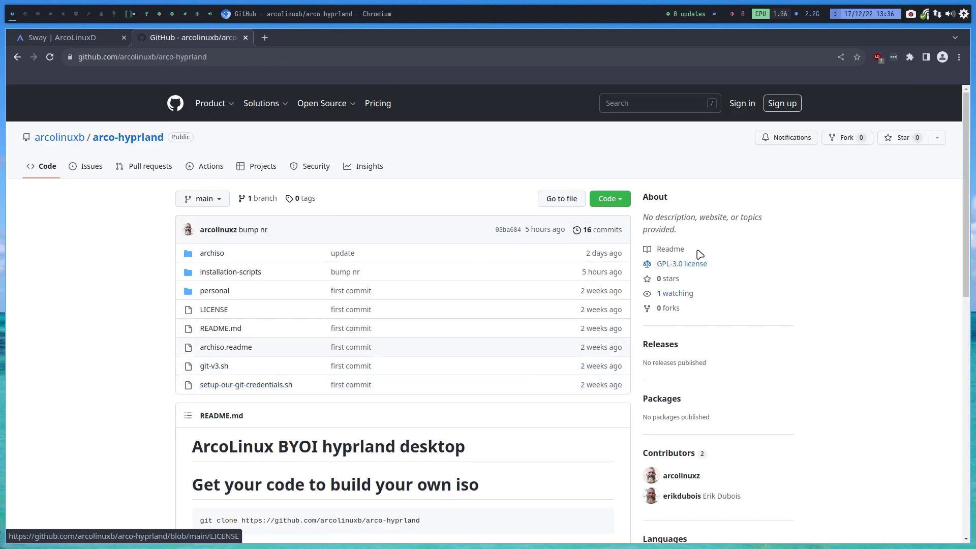
# - Open arco-hyprland's commit list on main, newest 'bump nr' from Dec 17, 2022
pyautogui.click(616, 233)
pyautogui.scroll(-10, 617, 244)
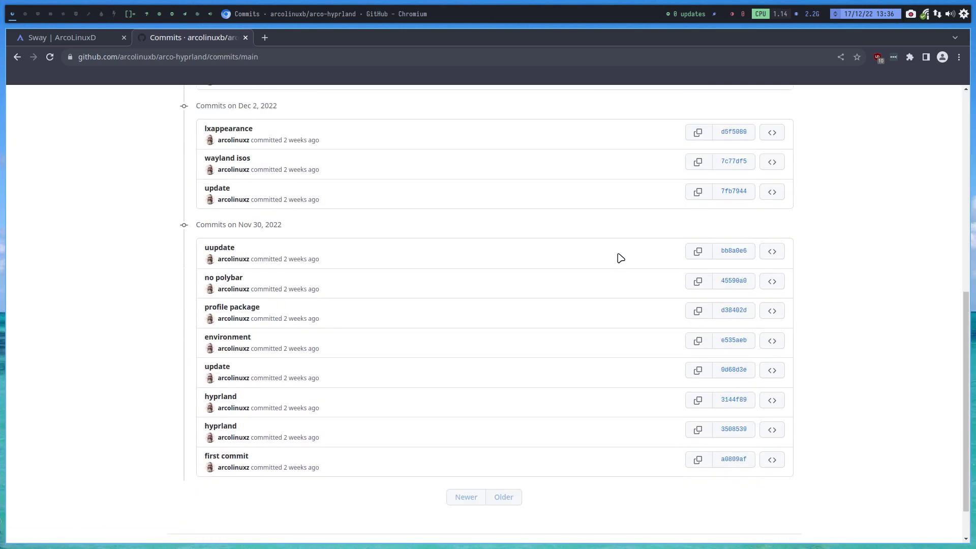
pyautogui.scroll(-2, 620, 258)
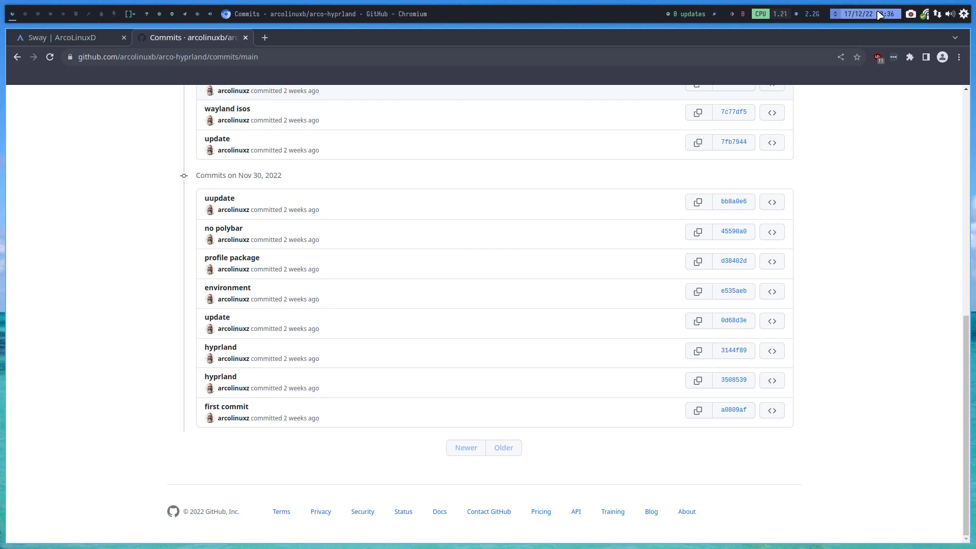
pyautogui.press('Home')
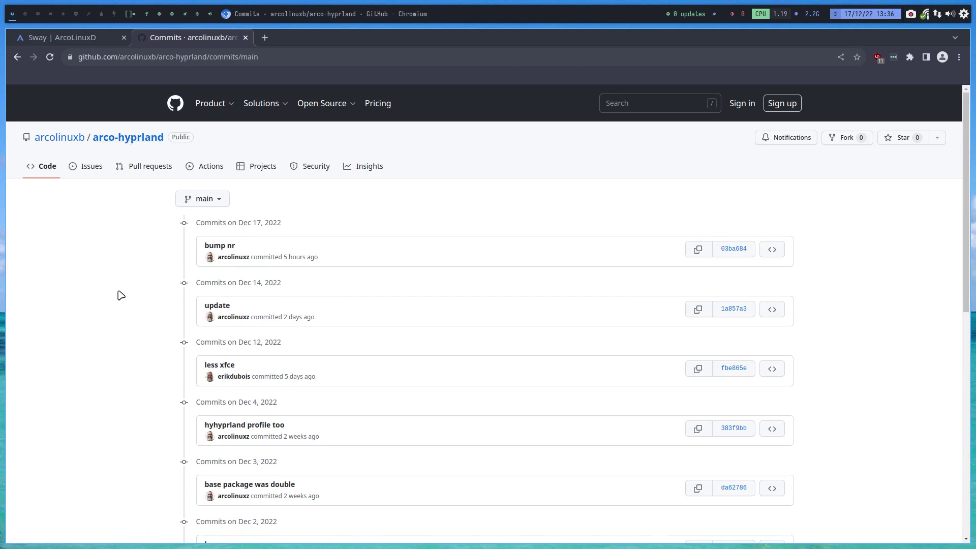
# - From the Sway tab, go via HOME > ARCOLINUXD to the arcolinuxb.com home page
pyautogui.click(84, 44)
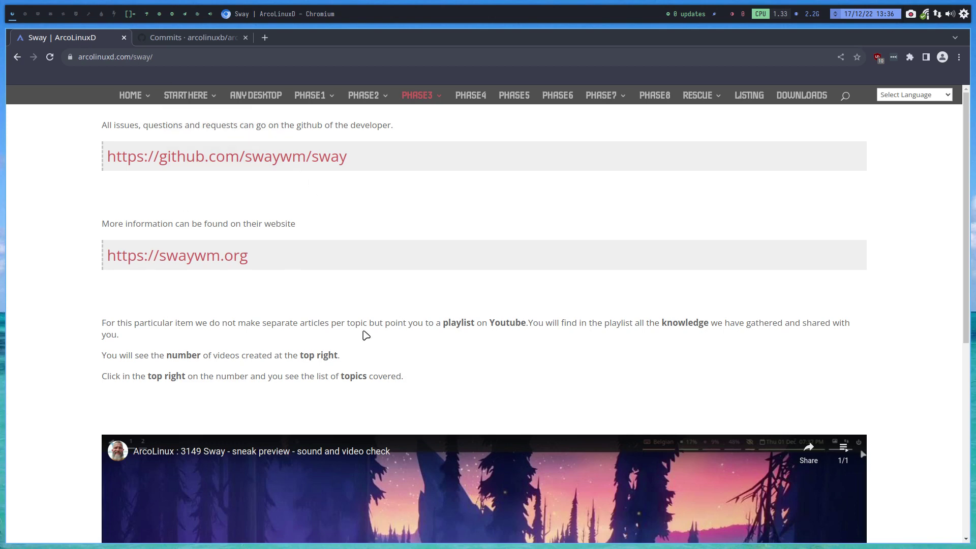
pyautogui.moveTo(437, 99)
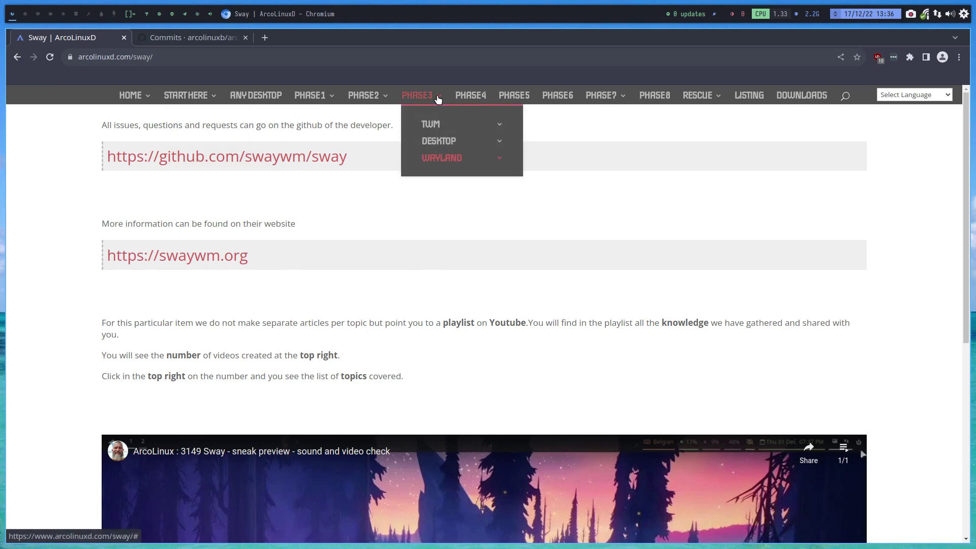
pyautogui.moveTo(455, 159)
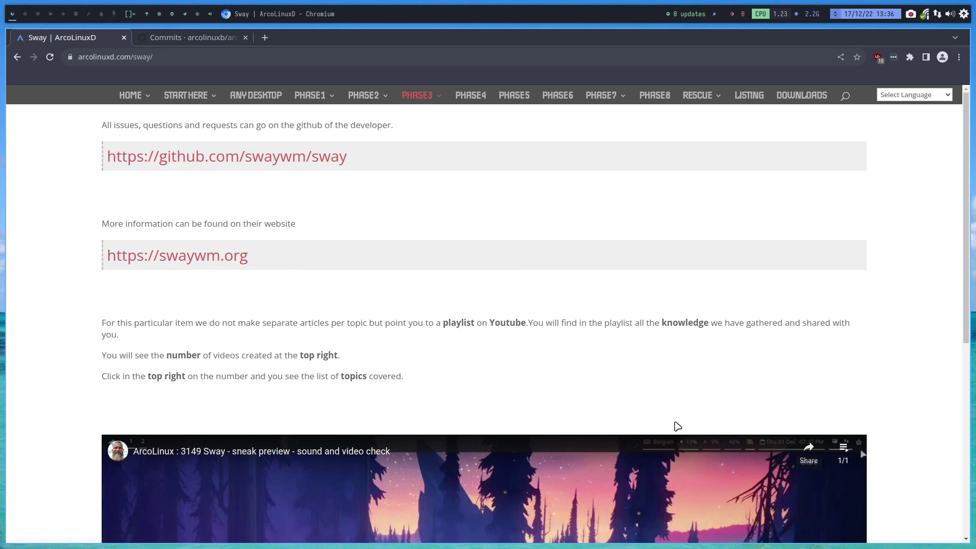
pyautogui.click(186, 42)
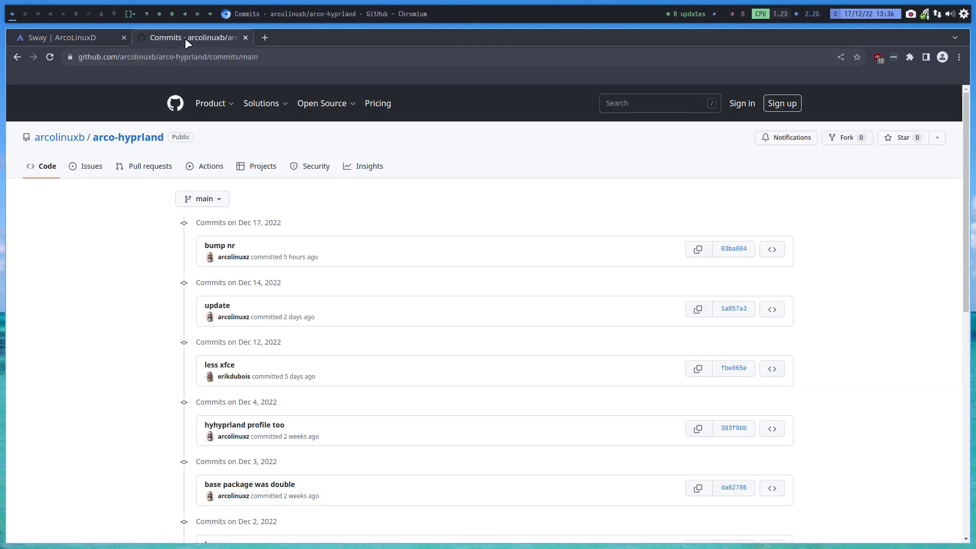
pyautogui.click(100, 36)
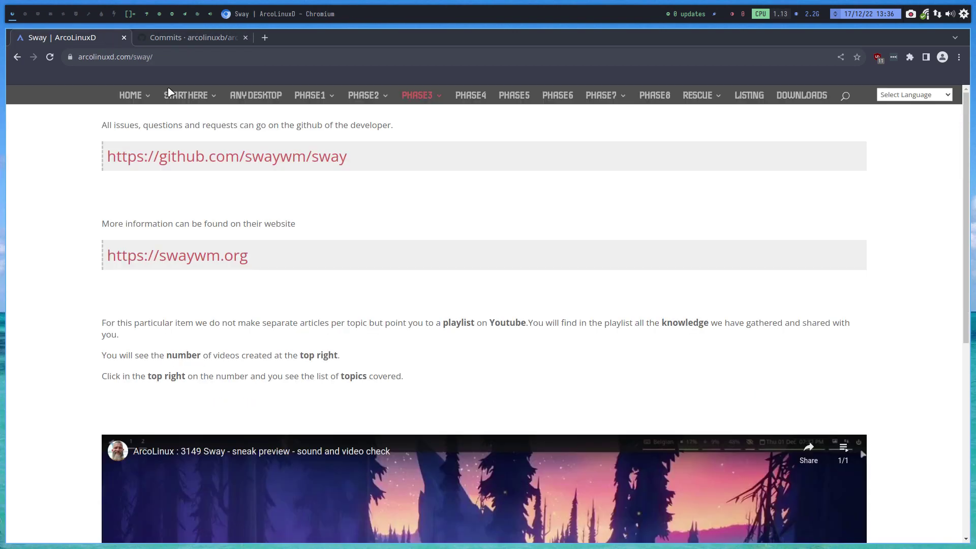
pyautogui.moveTo(141, 101)
pyautogui.click(153, 150)
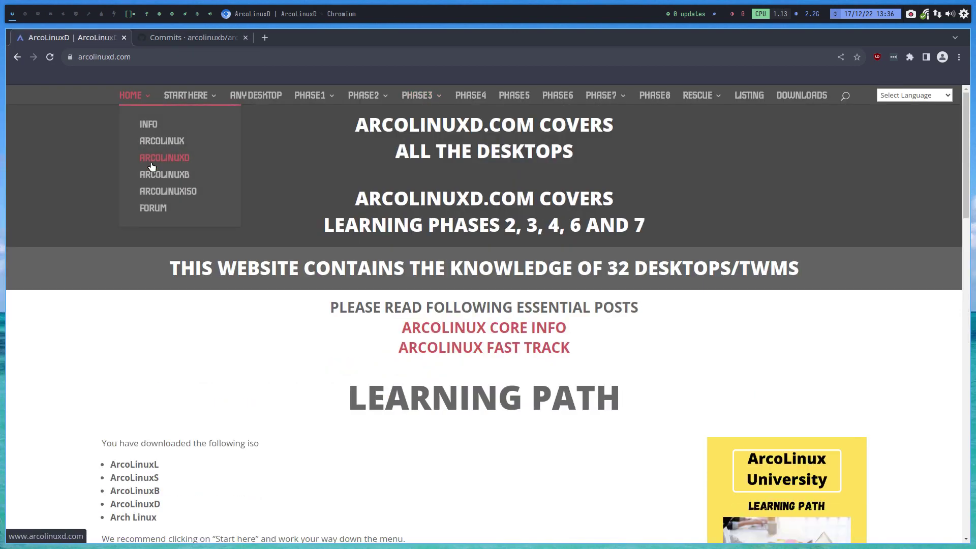
pyautogui.click(161, 178)
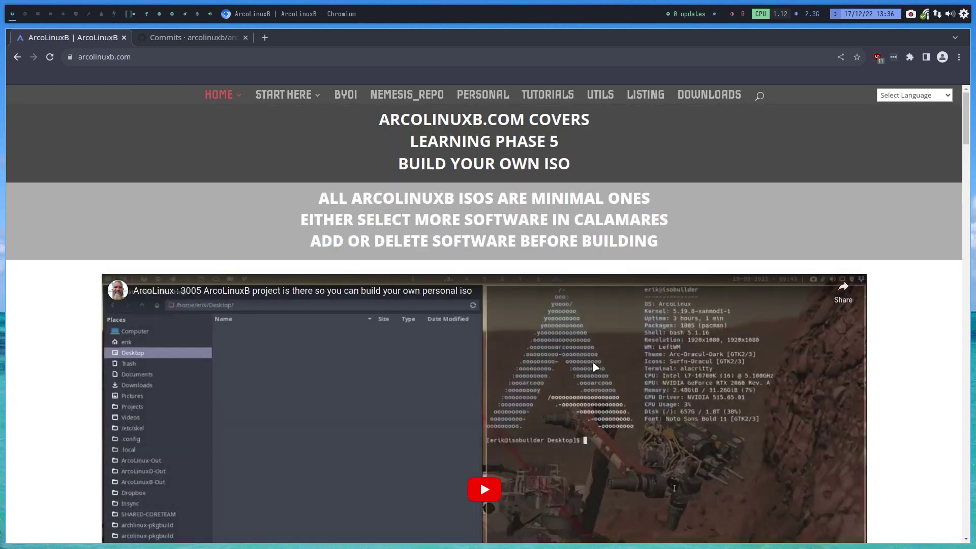
pyautogui.scroll(-10, 594, 366)
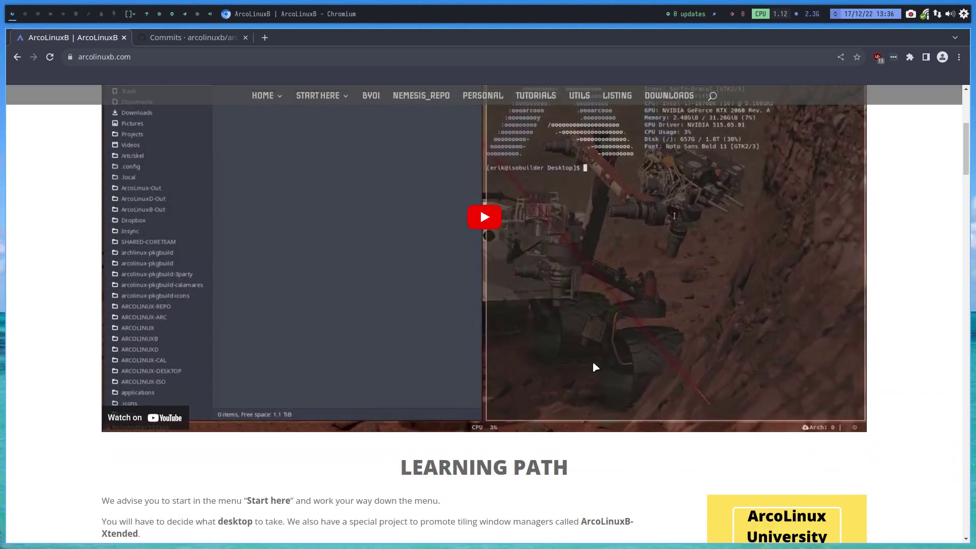
pyautogui.scroll(10, 589, 366)
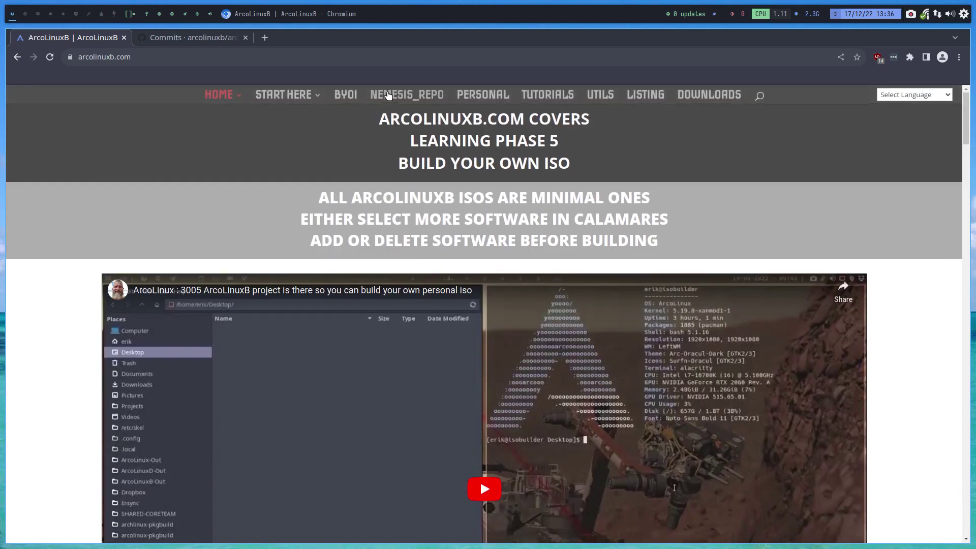
# - Open the Build Your Own ISO (BYOI) page and reload it
pyautogui.click(343, 95)
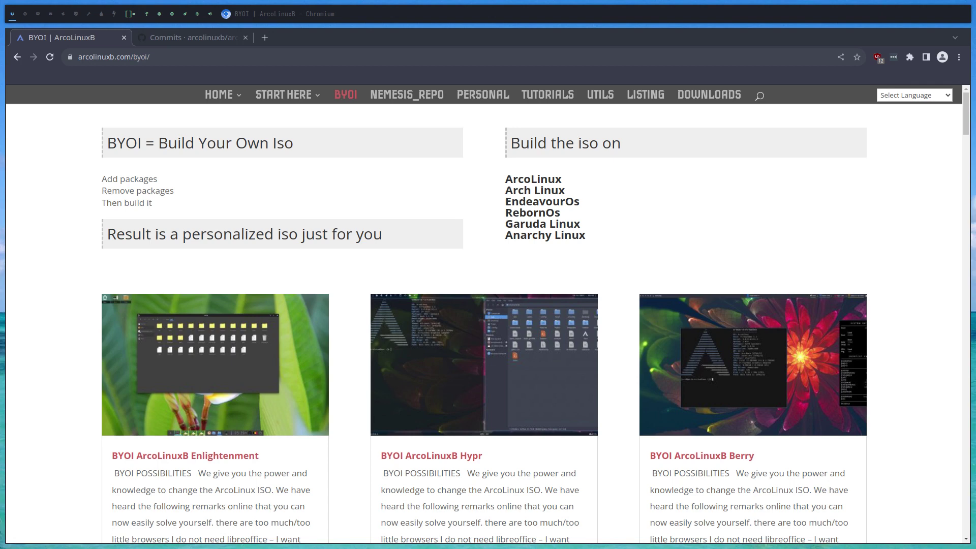
pyautogui.press('Escape')
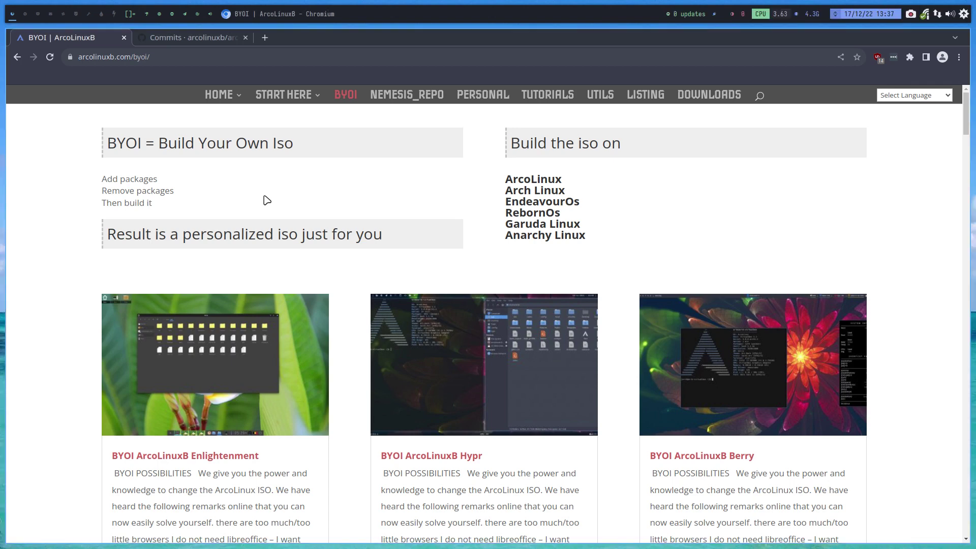
pyautogui.click(50, 57)
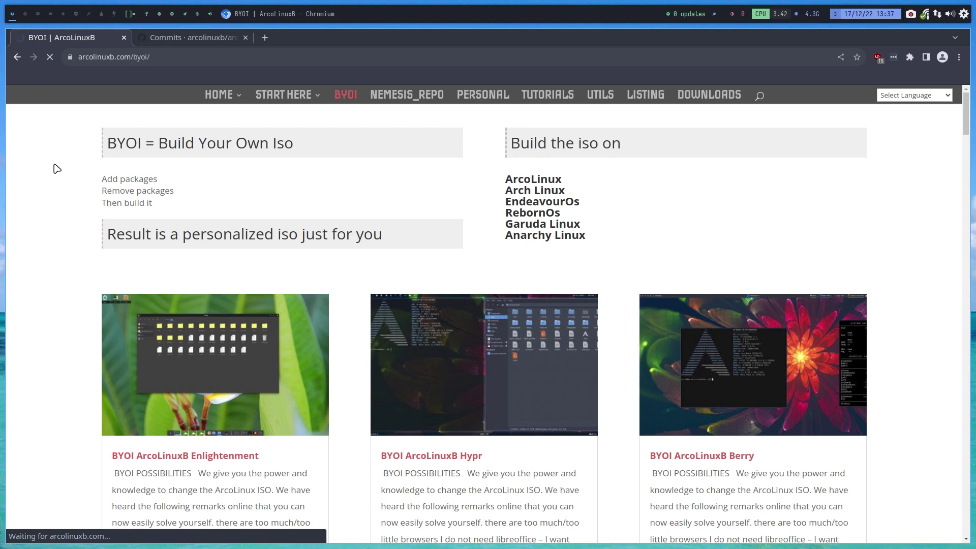
pyautogui.scroll(-2, 105, 211)
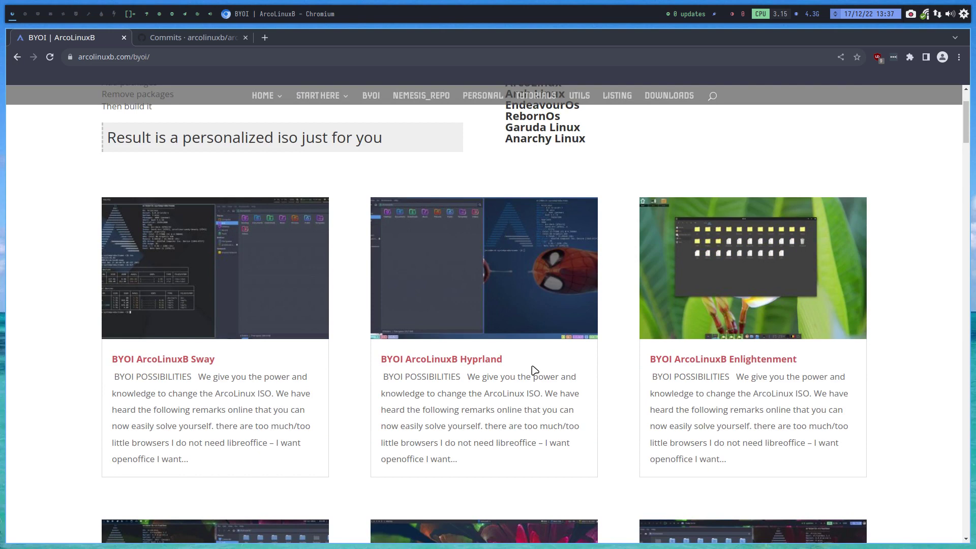
# - Open the BYOI ArcoLinuxB Sway post, copy its arco-sway git clone line, and switch to an empty workspace
pyautogui.click(186, 359)
pyautogui.scroll(-1, 248, 377)
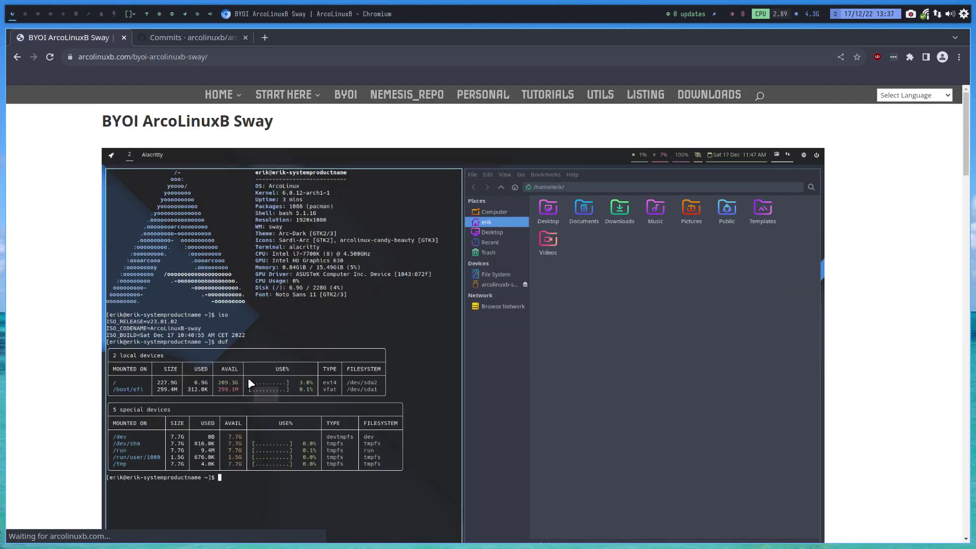
pyautogui.scroll(-1, 248, 377)
pyautogui.scroll(-10, 249, 382)
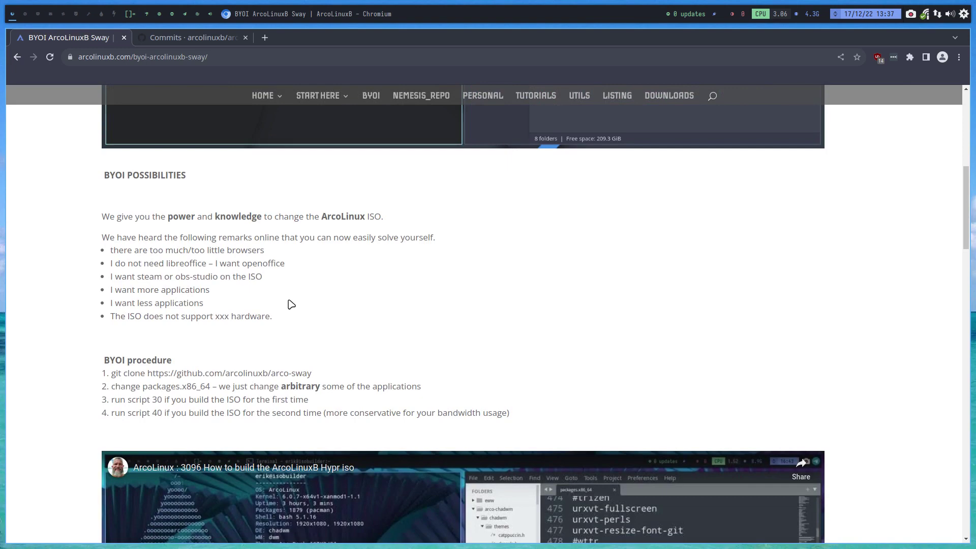
pyautogui.scroll(-2, 294, 305)
pyautogui.moveTo(313, 294); pyautogui.dragTo(108, 293)
pyautogui.hotkey('ctrl', 'c')
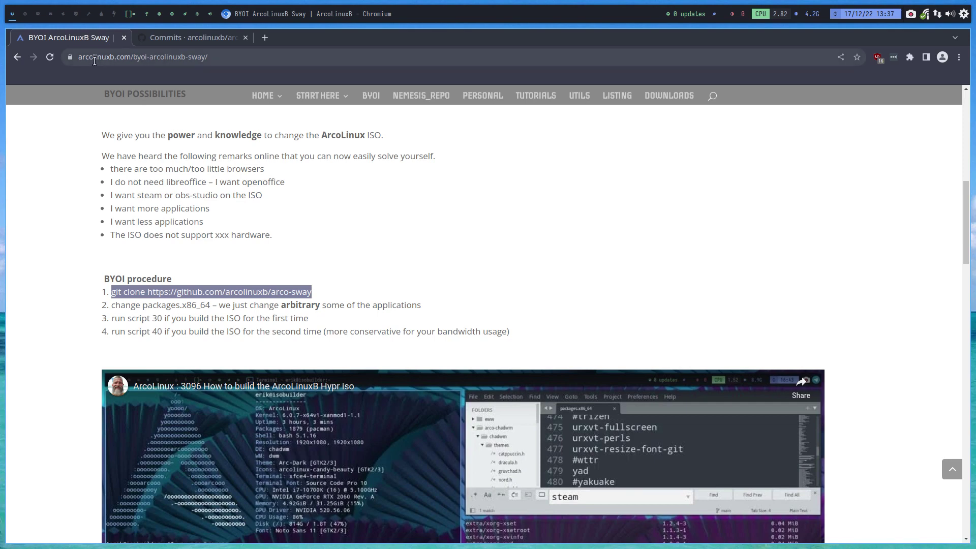
pyautogui.click(25, 14)
pyautogui.press('super+shift+Return')
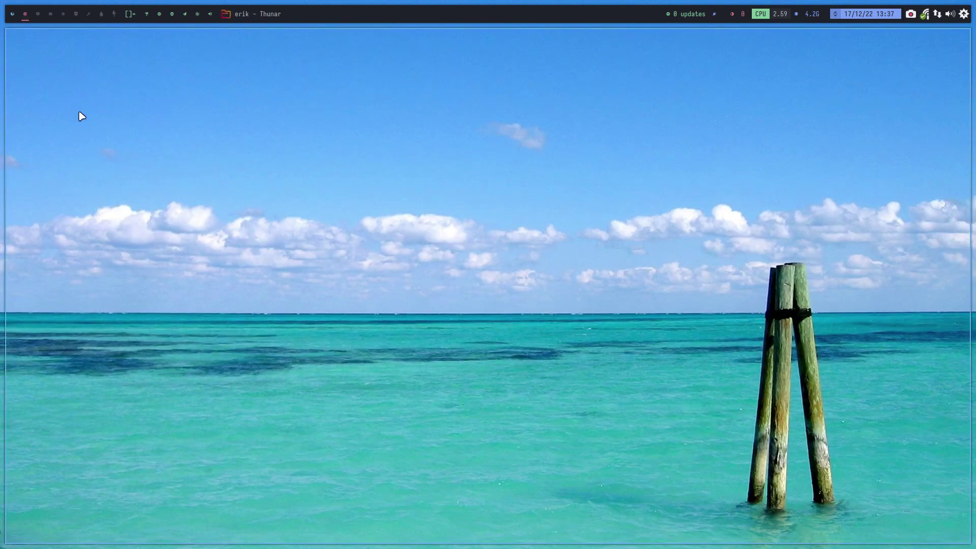
# - Delete the arco-plasmaw folder from the Desktop folder in Thunar
pyautogui.click(78, 113)
pyautogui.click(186, 80)
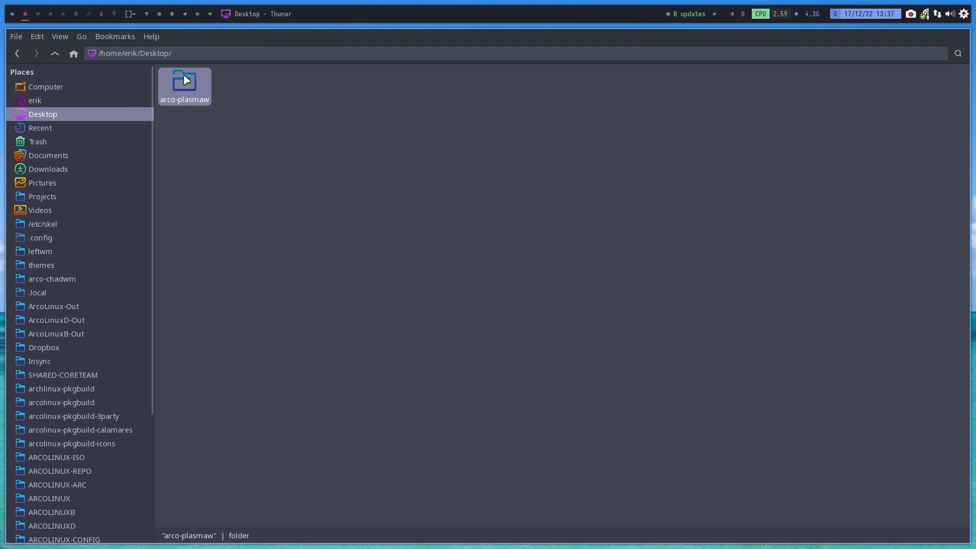
pyautogui.press('Delete')
pyautogui.rightClick(233, 131)
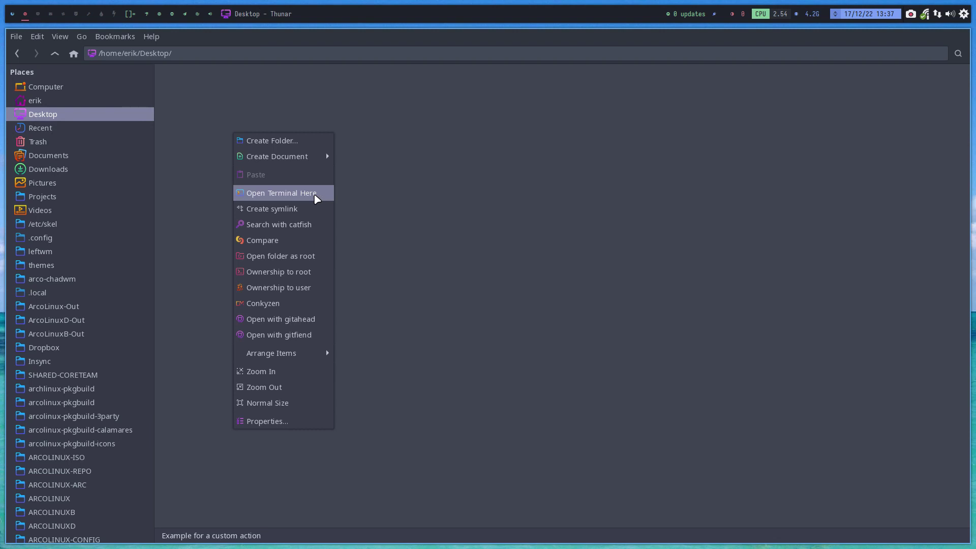
# - Run the pasted arco-sway git clone command in a Desktop terminal, then close it
pyautogui.click(316, 197)
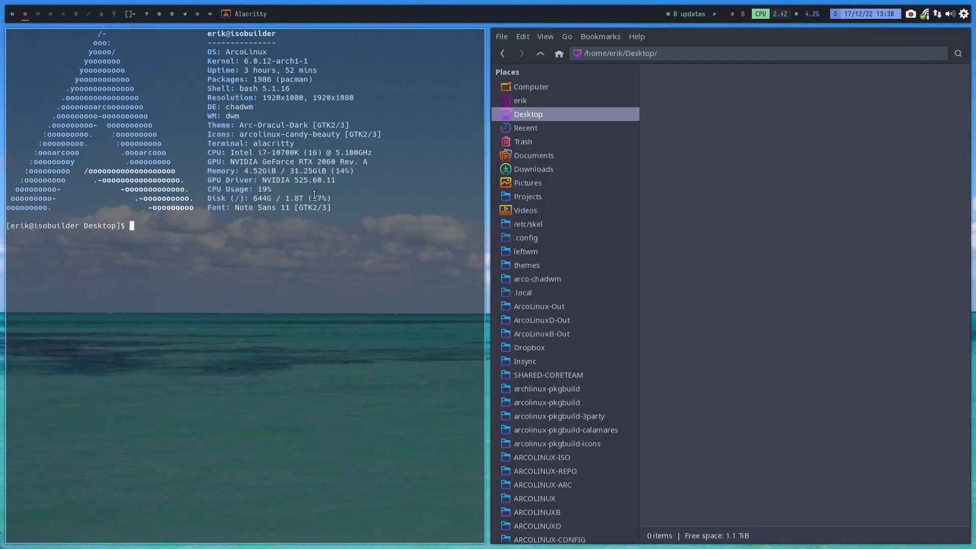
pyautogui.hotkey('ctrl', 'shift', 'v')
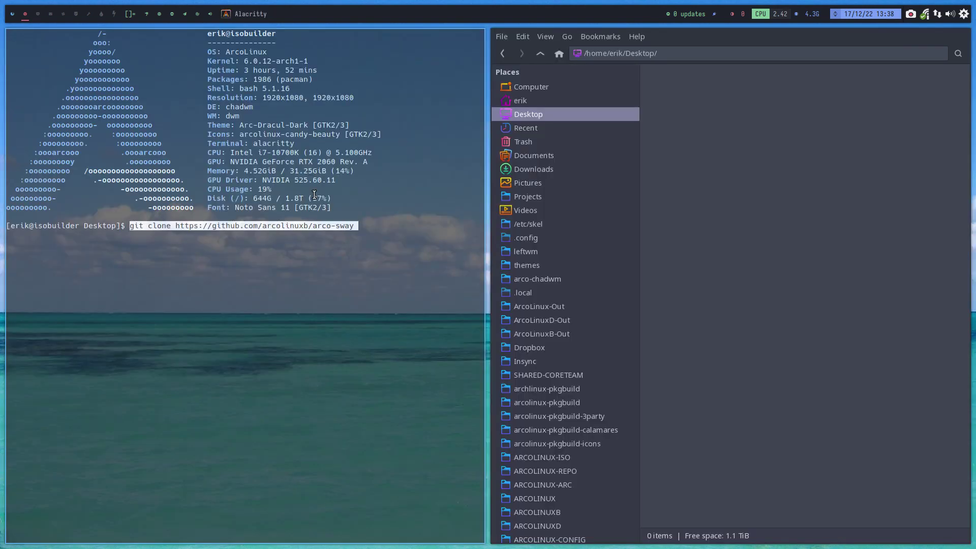
pyautogui.press('Return')
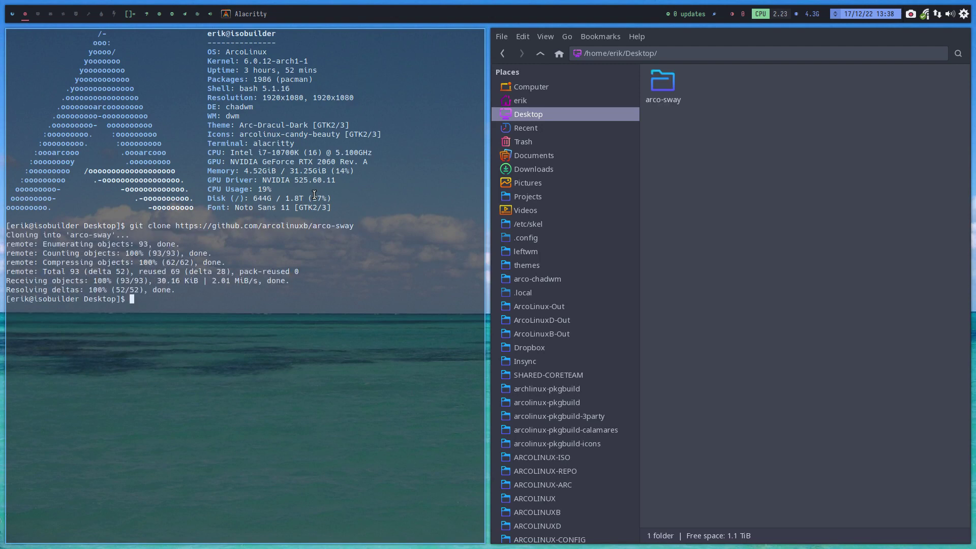
pyautogui.press('super+q')
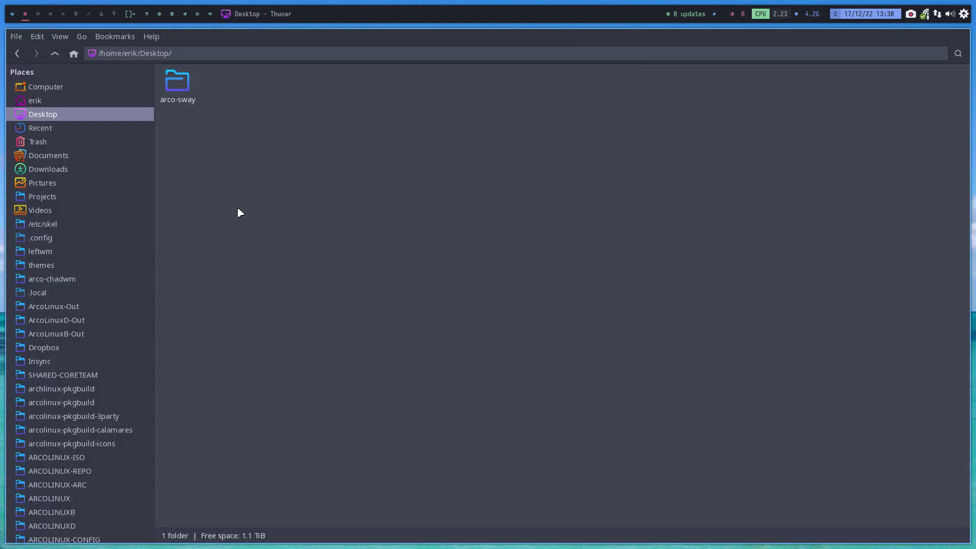
pyautogui.doubleClick(184, 83)
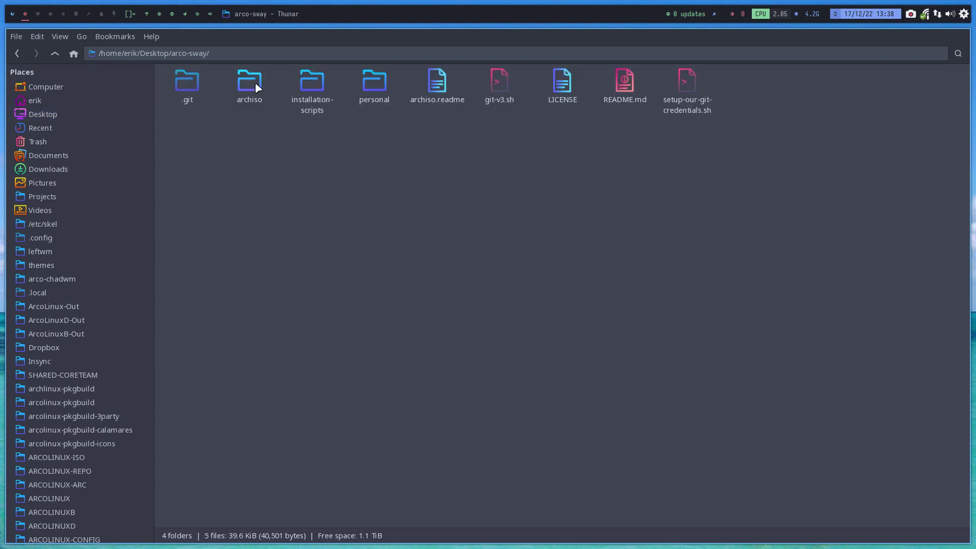
pyautogui.doubleClick(256, 85)
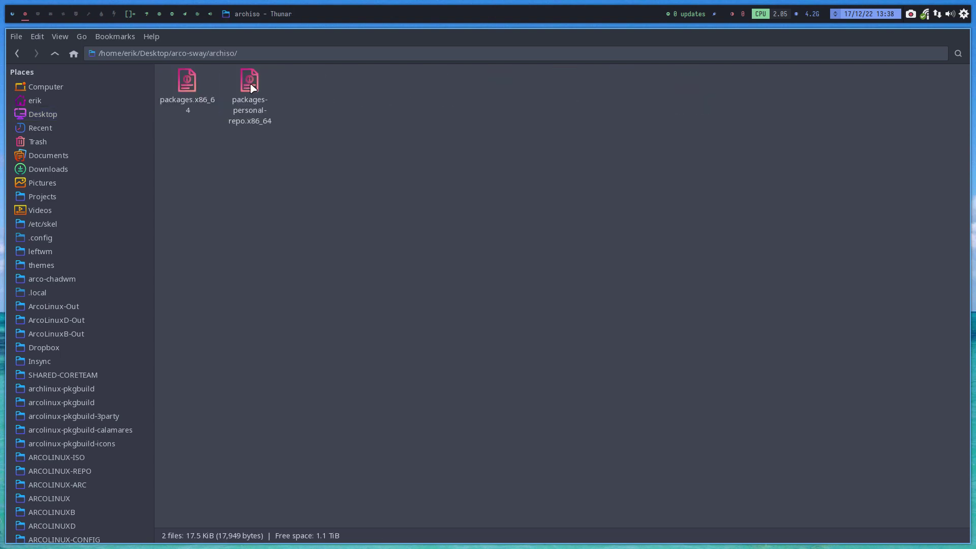
pyautogui.doubleClick(188, 86)
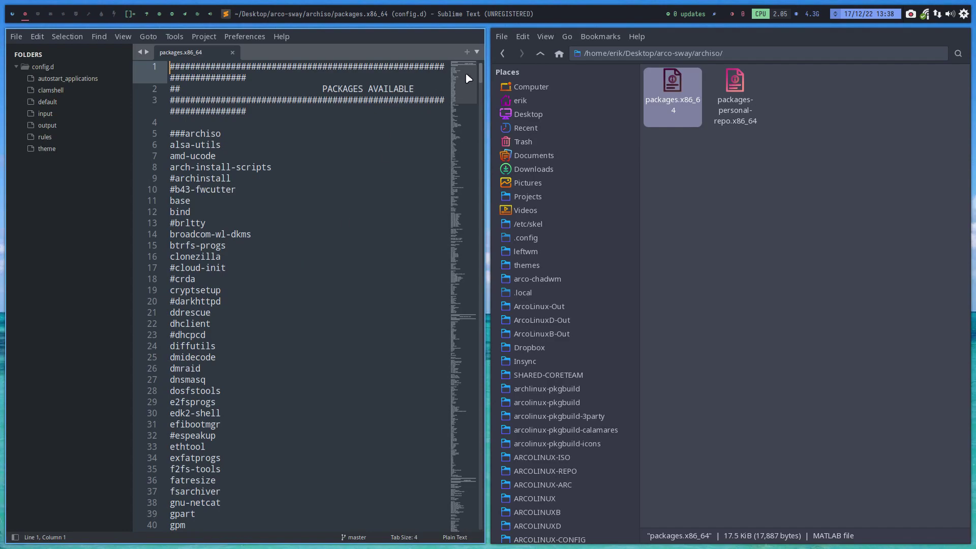
pyautogui.moveTo(467, 77); pyautogui.dragTo(279, 480)
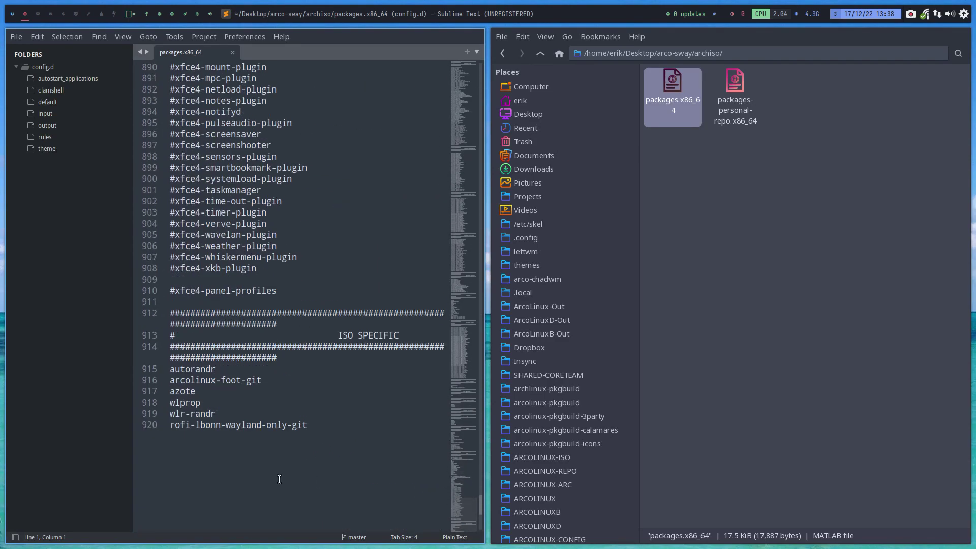
pyautogui.click(234, 470)
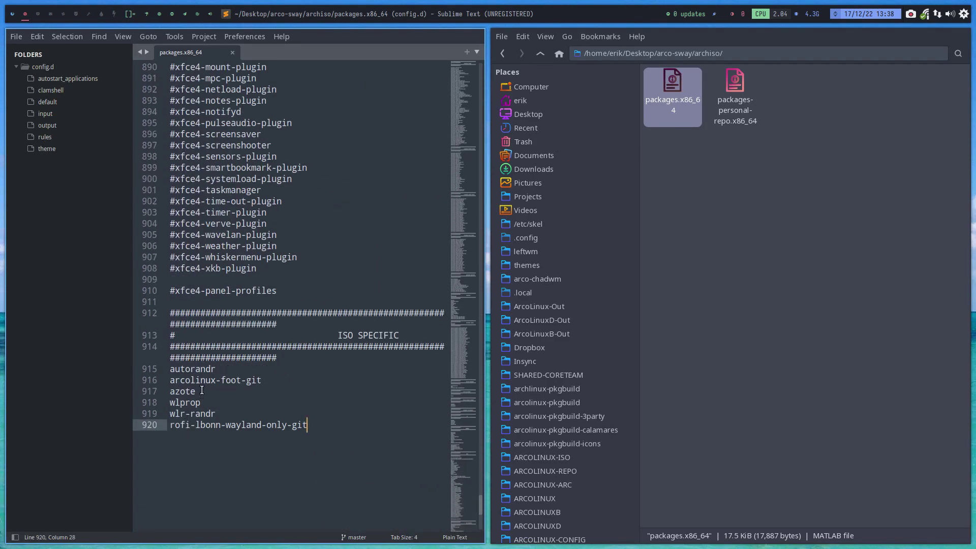
pyautogui.moveTo(196, 392); pyautogui.dragTo(169, 392)
pyautogui.click(255, 376)
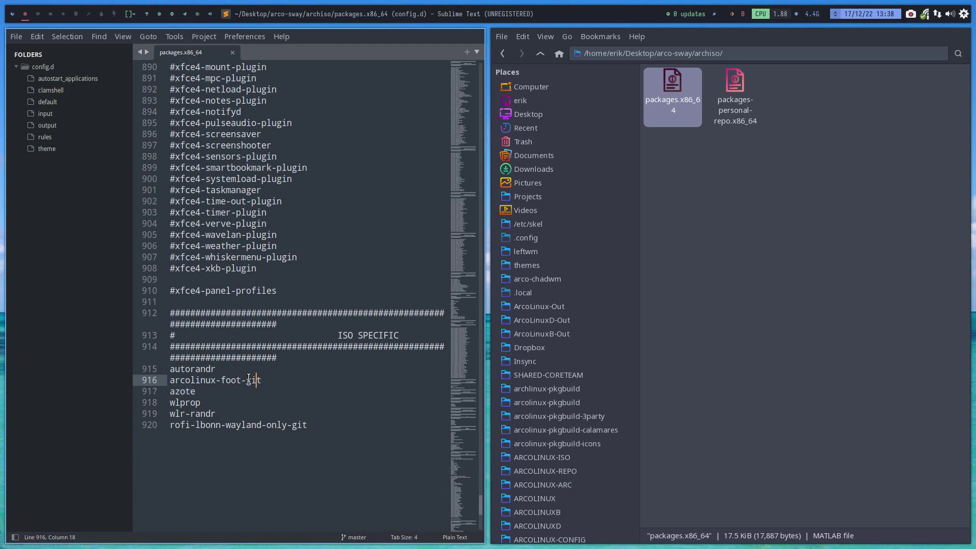
pyautogui.click(231, 371)
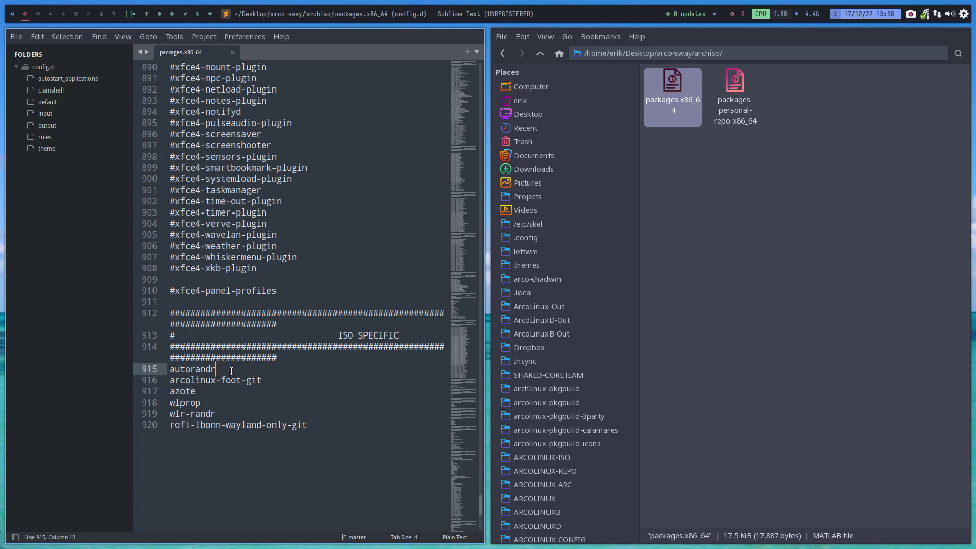
pyautogui.scroll(5, 231, 371)
pyautogui.scroll(-3, 383, 425)
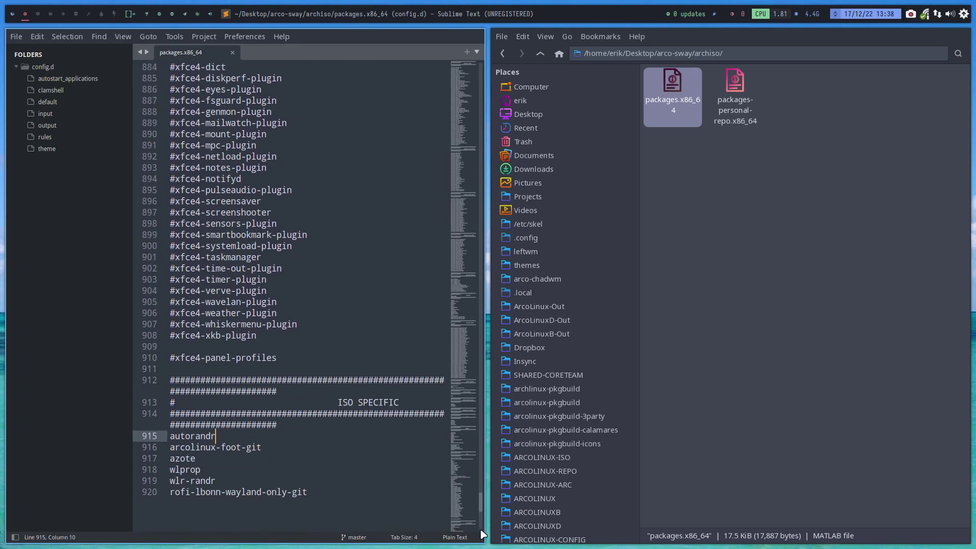
# - Set packages.x86_64's syntax to Perl and scroll up through the package list
pyautogui.click(449, 537)
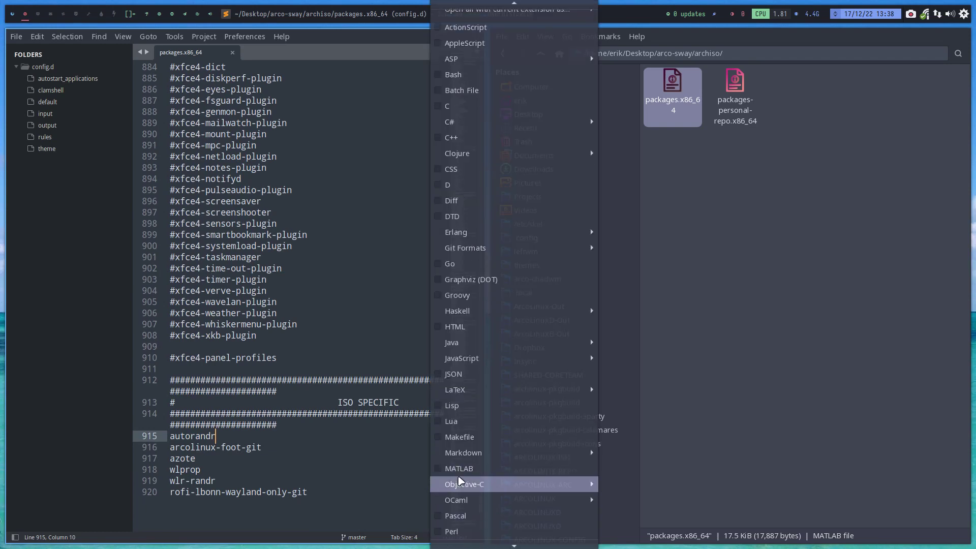
pyautogui.click(449, 499)
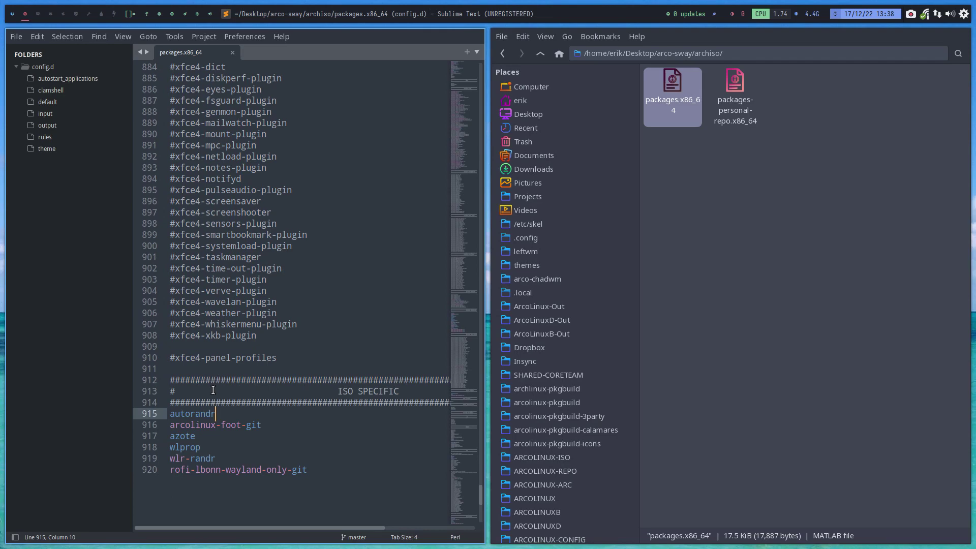
pyautogui.scroll(10, 213, 389)
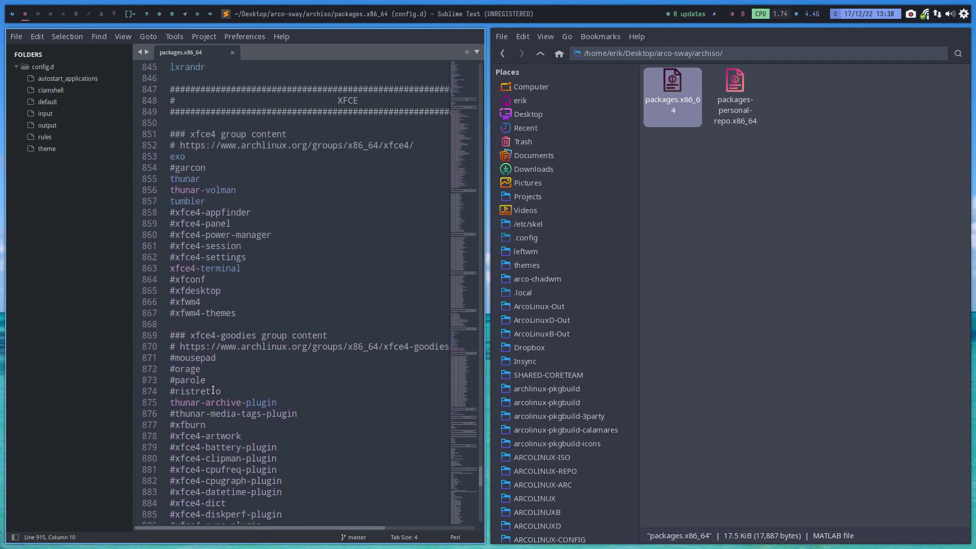
pyautogui.scroll(9, 213, 389)
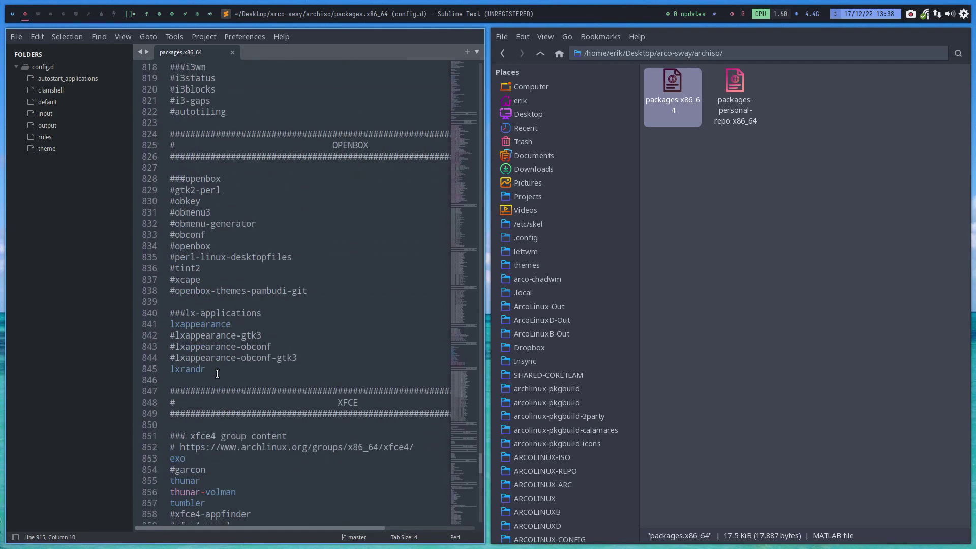
pyautogui.scroll(20, 217, 374)
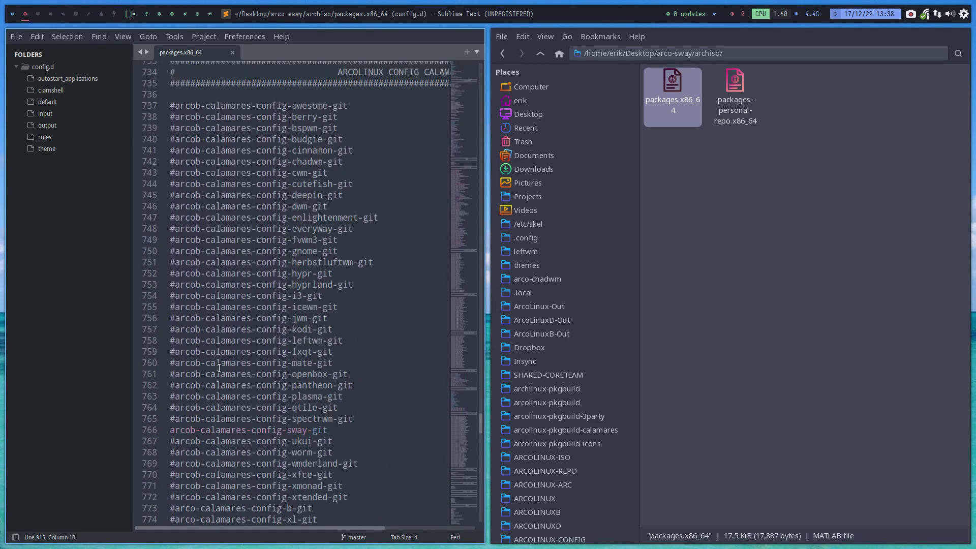
pyautogui.scroll(20, 219, 368)
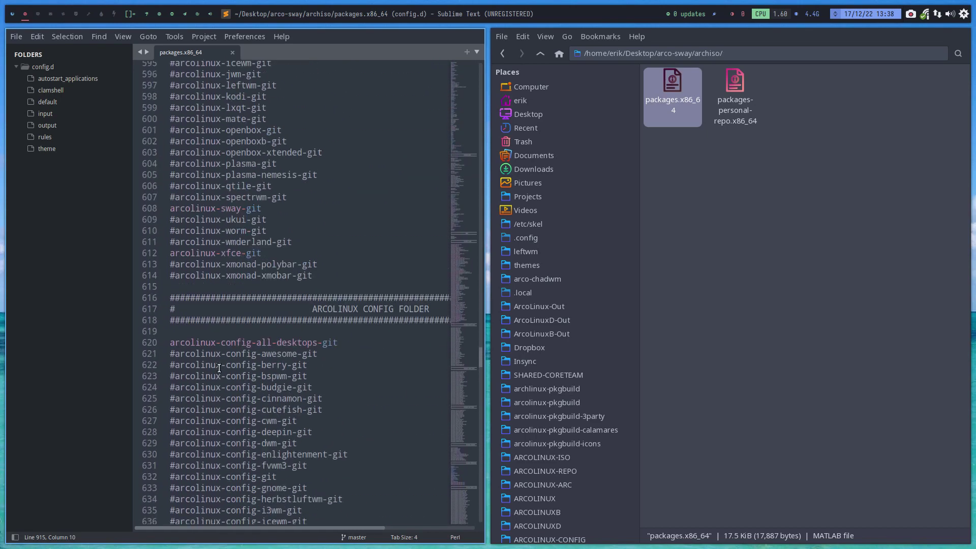
pyautogui.scroll(20, 219, 367)
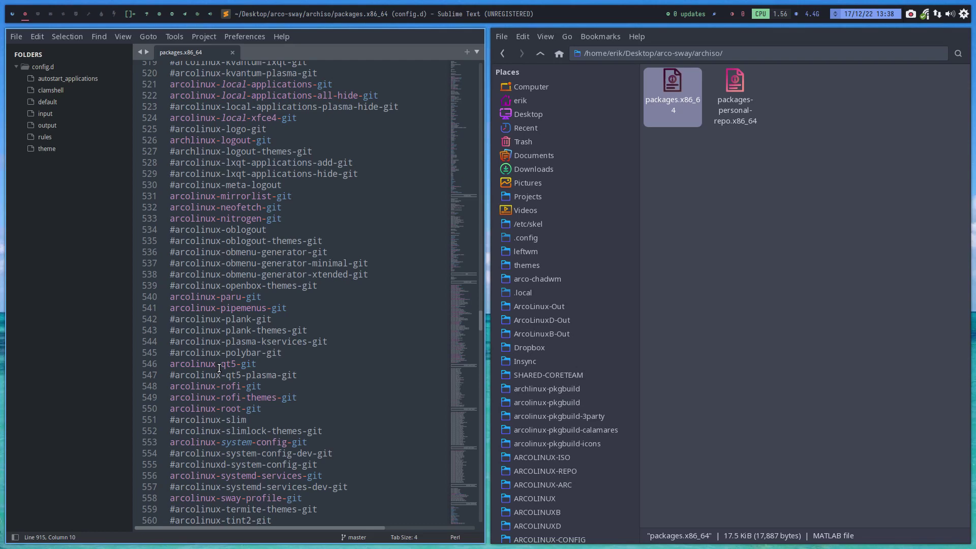
pyautogui.scroll(20, 219, 367)
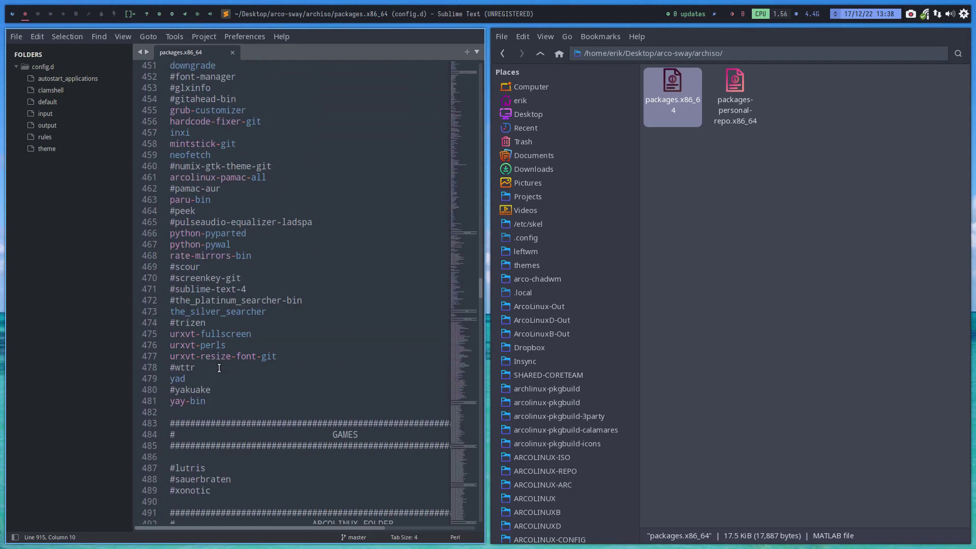
pyautogui.scroll(2, 219, 368)
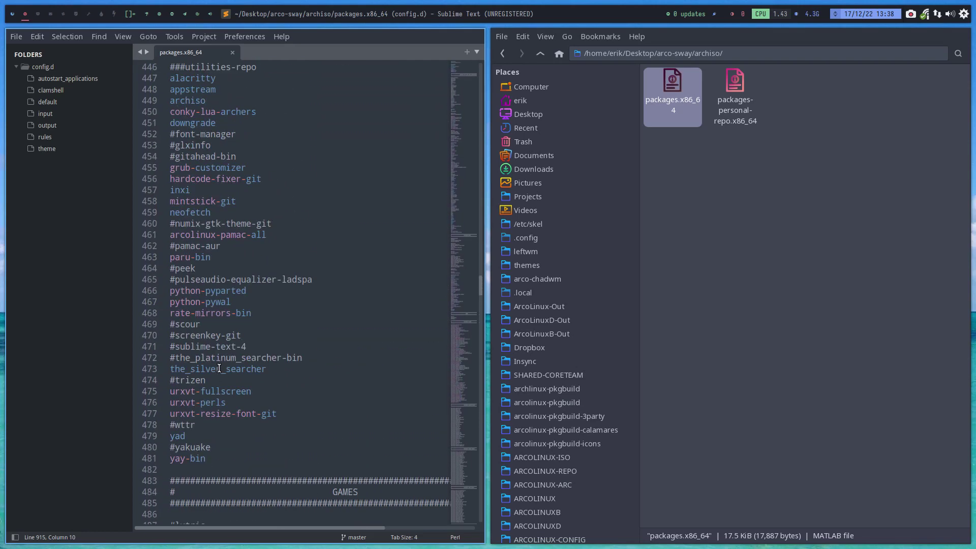
# - Search packages.x86_64 for 'viva' to locate the Vivaldi lines
pyautogui.click(236, 335)
pyautogui.hotkey('ctrl', 'f')
pyautogui.write('viva')
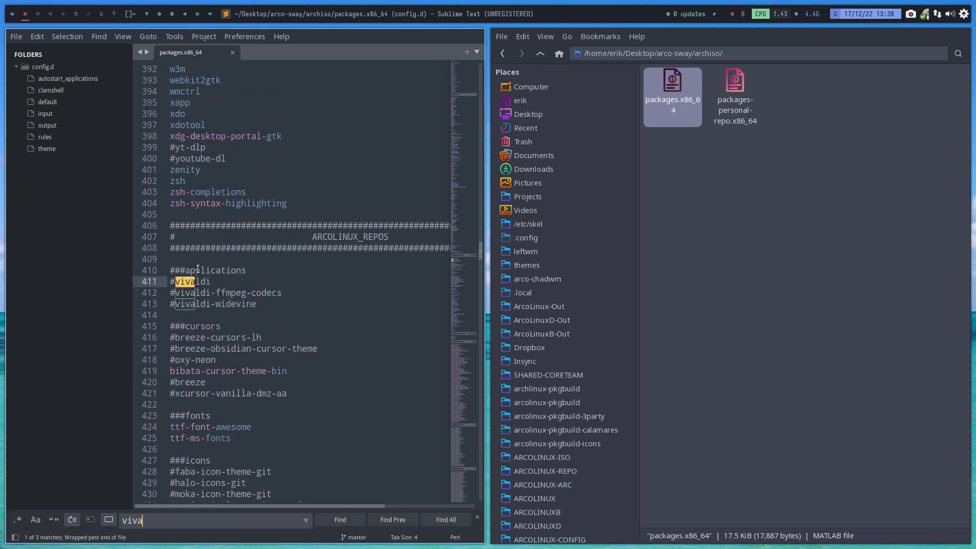
pyautogui.click(179, 281)
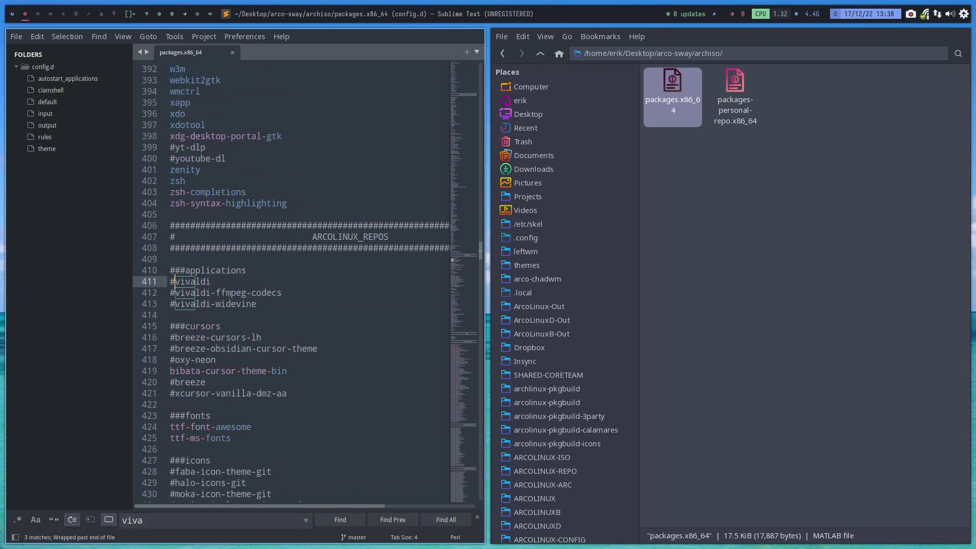
# - Uncomment vivaldi, vivaldi-ffmpeg-codecs and vivaldi-widevine, then save and close the file
pyautogui.press('BackSpace')
pyautogui.press('Down')
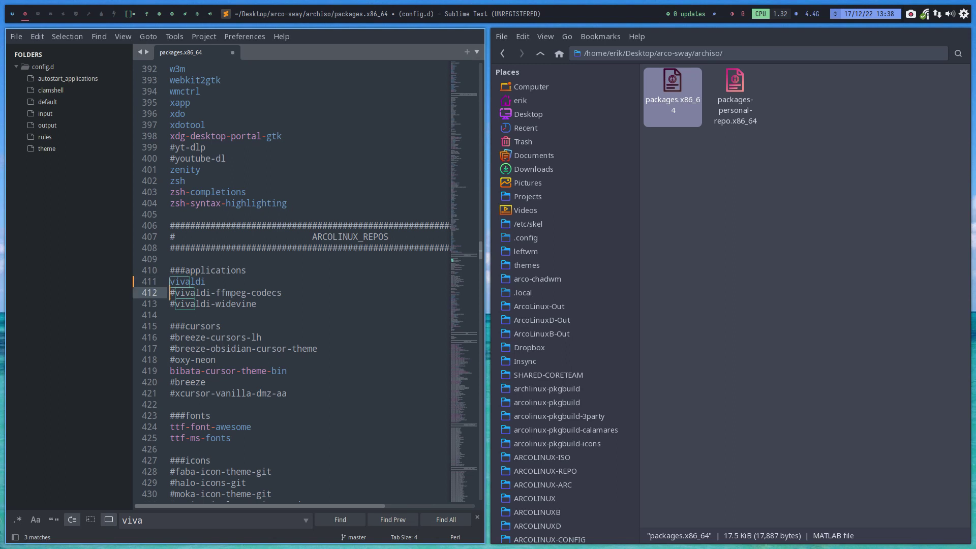
pyautogui.press('Delete')
pyautogui.press('Down')
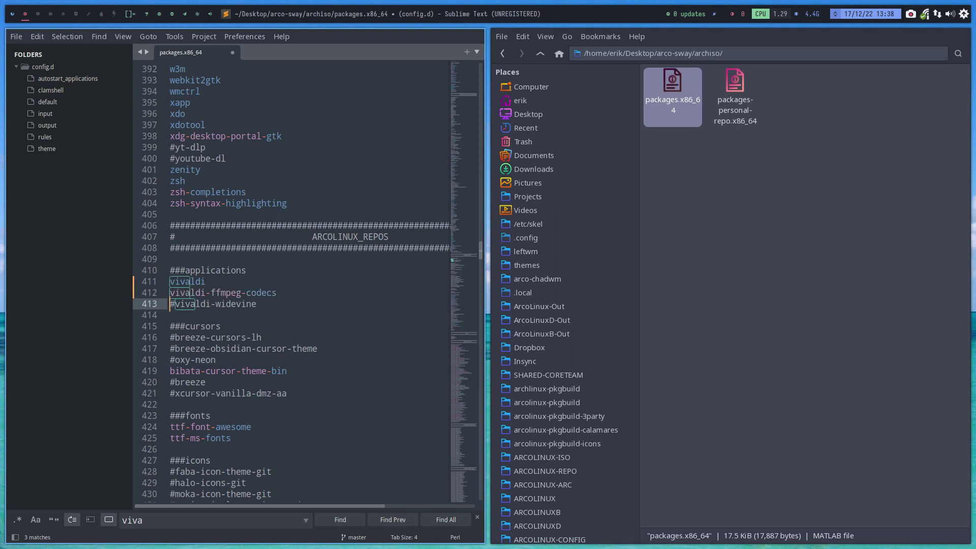
pyautogui.press('Delete')
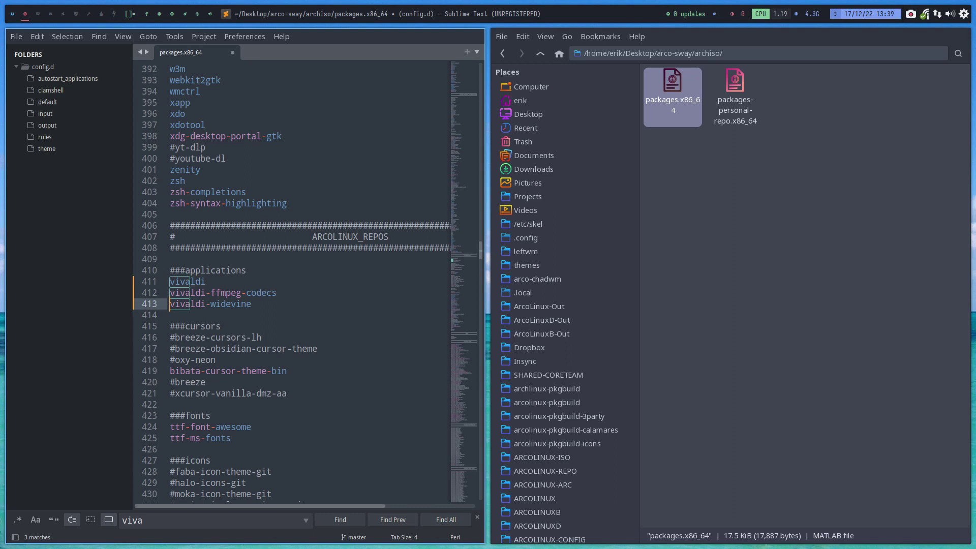
pyautogui.hotkey('ctrl', 's')
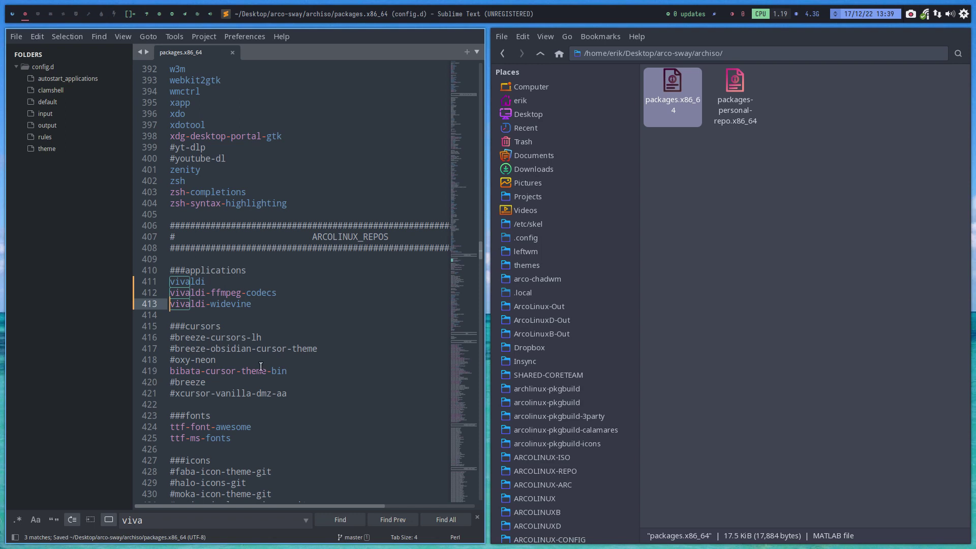
pyautogui.press('super+q')
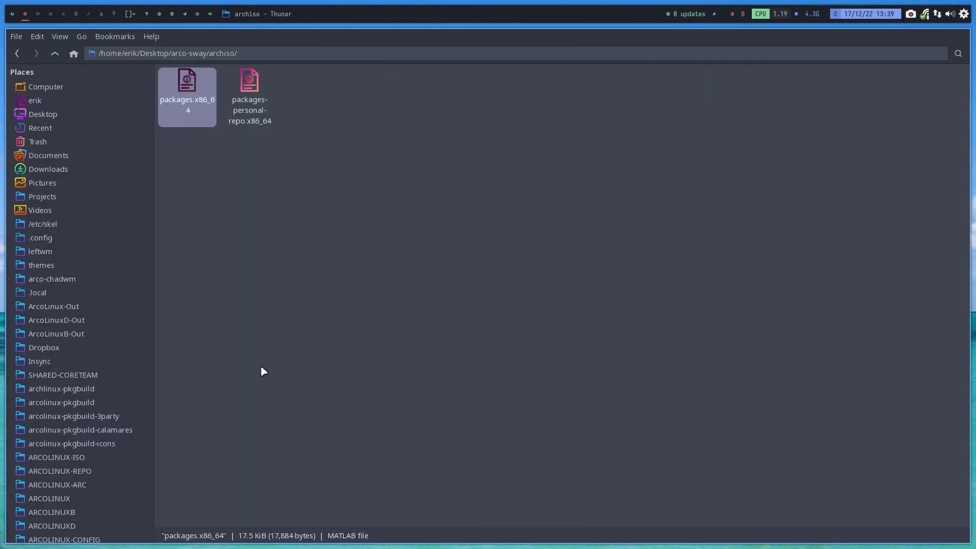
# - Open a terminal in the arco-sway installation-scripts folder
pyautogui.click(54, 55)
pyautogui.doubleClick(311, 89)
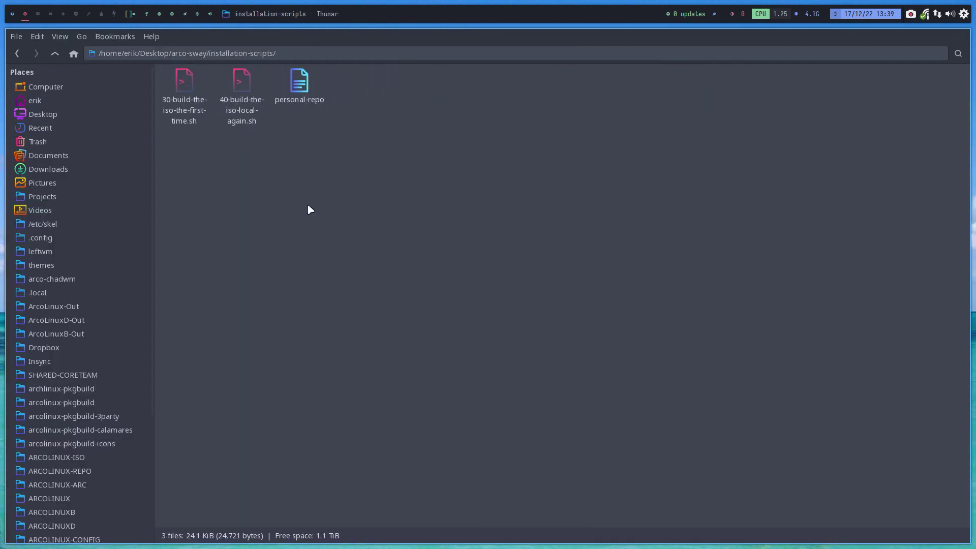
pyautogui.rightClick(325, 185)
pyautogui.click(367, 245)
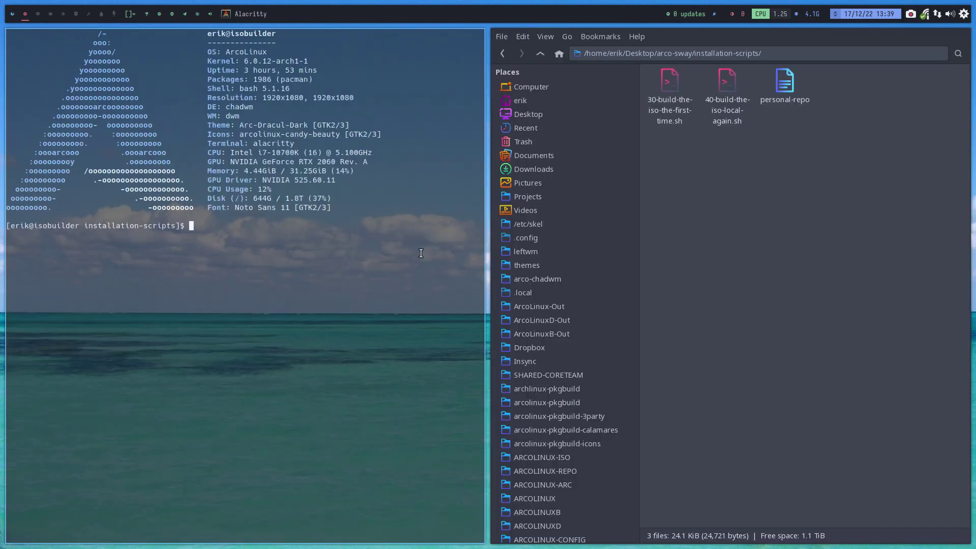
# - Run ./40-build-the-iso-local-again.sh and enter the sudo password
pyautogui.write('./40')
pyautogui.press('Tab')
pyautogui.press('Return')
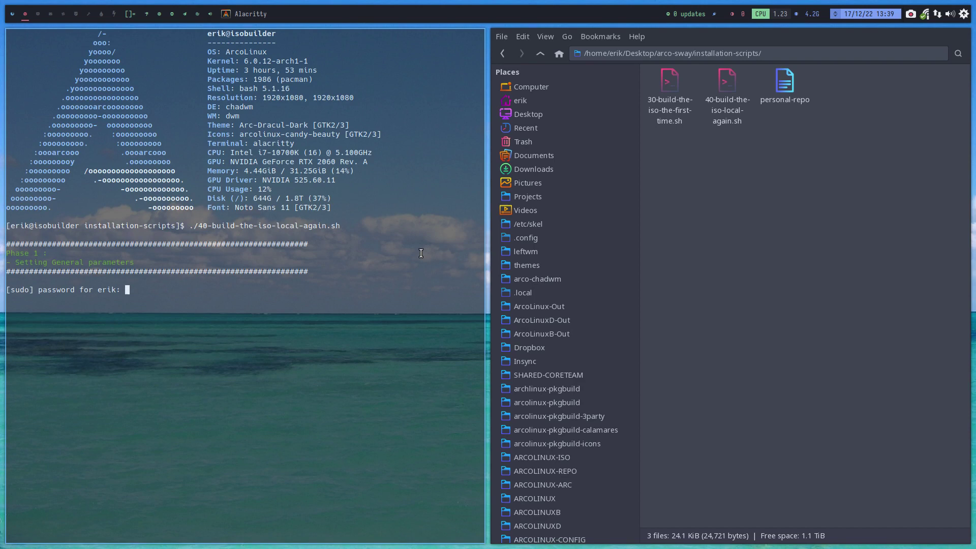
pyautogui.press('Return')
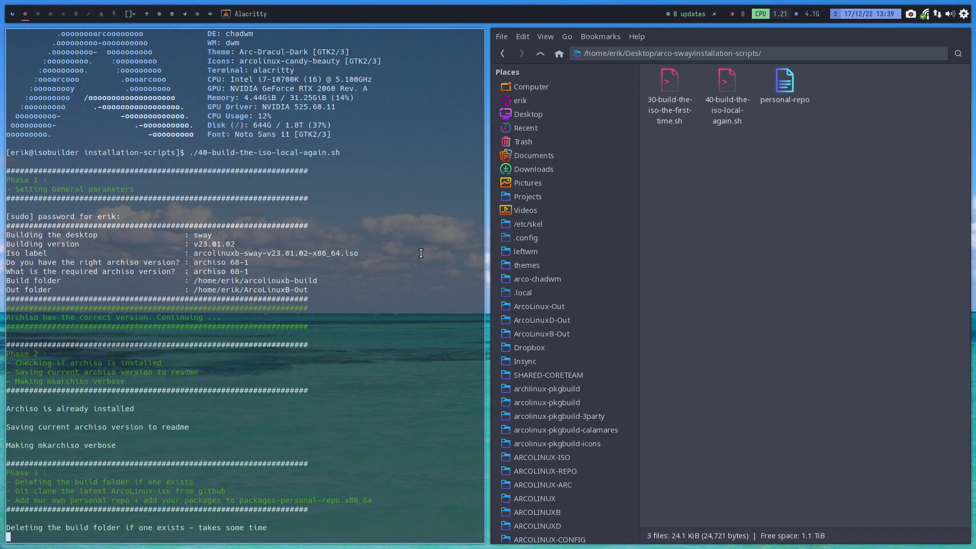